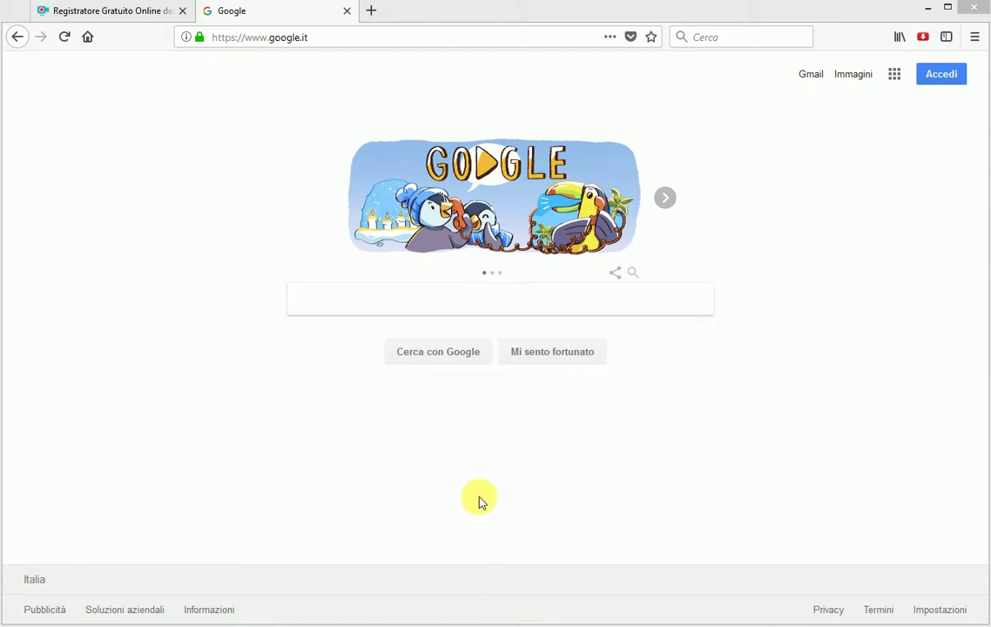
# Search Google for 'photoshop online'
pyautogui.click(430, 309)
pyautogui.write('photoshop online')
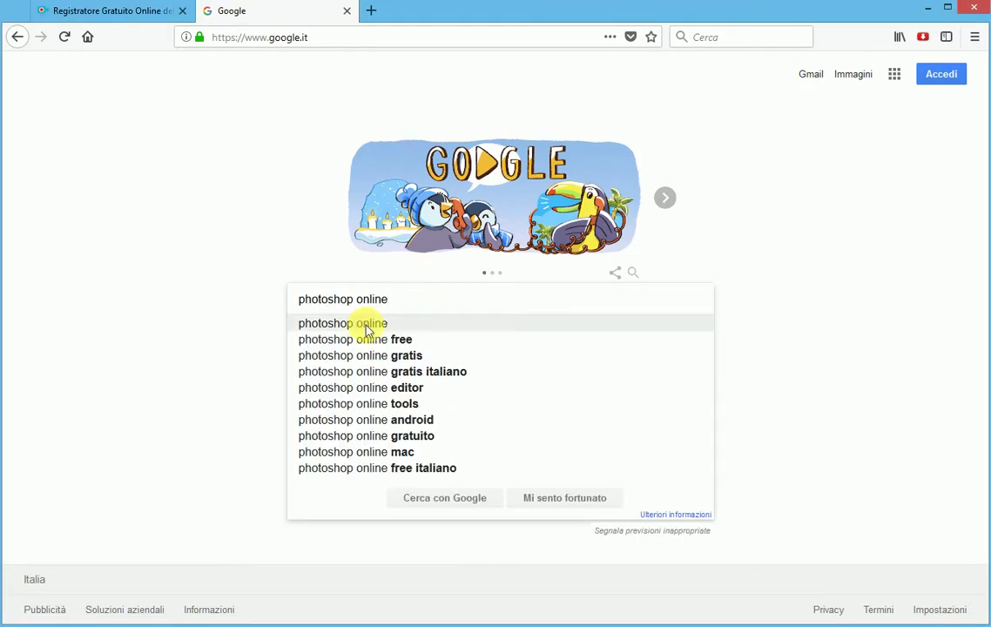
pyautogui.click(215, 329)
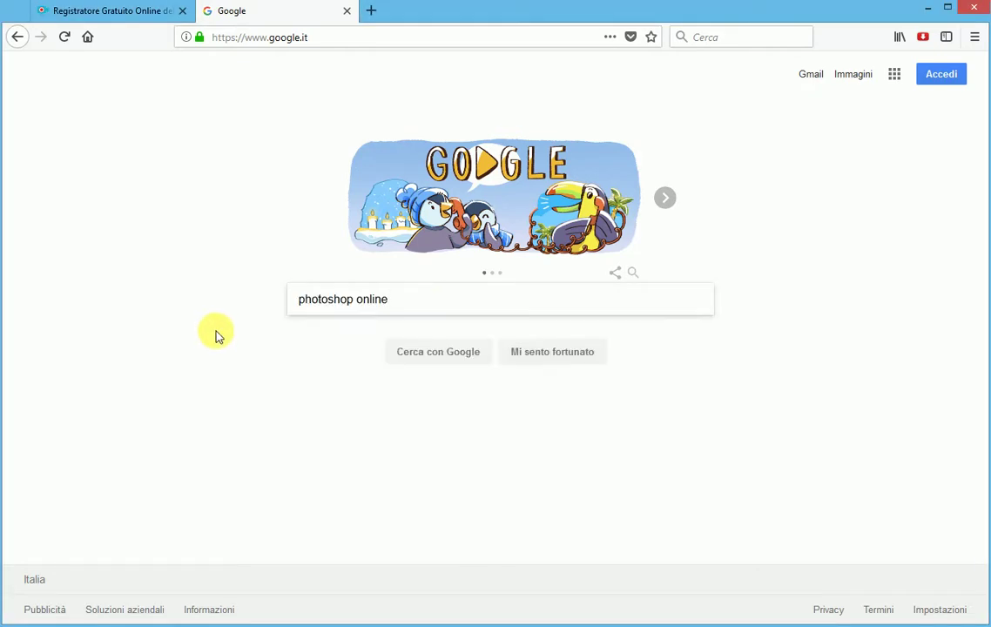
pyautogui.click(427, 353)
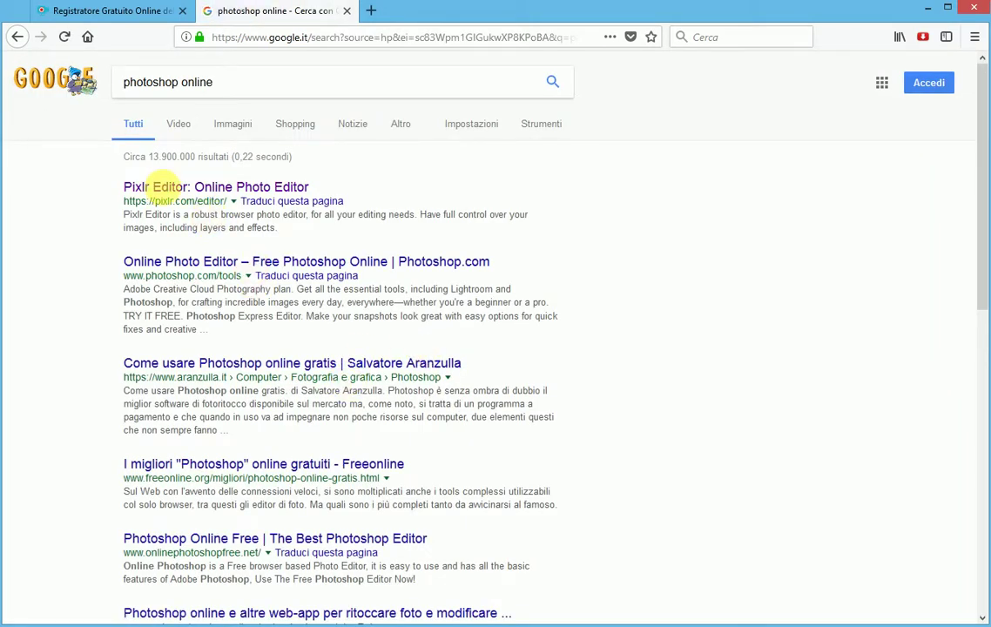
# Open the Pixlr Editor result and allow Adobe Flash to run
pyautogui.click(224, 188)
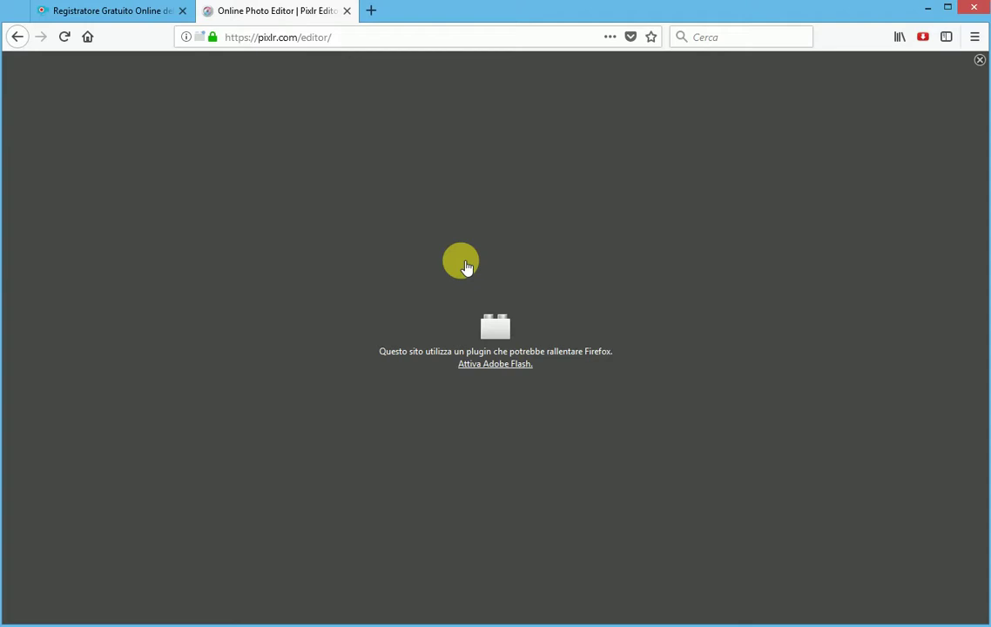
pyautogui.click(512, 366)
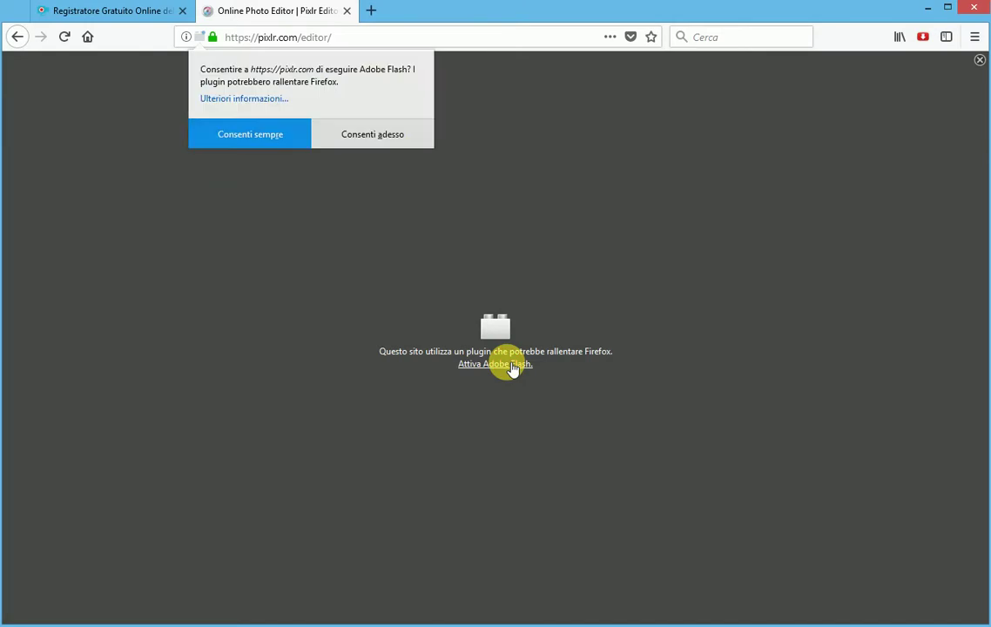
pyautogui.click(378, 138)
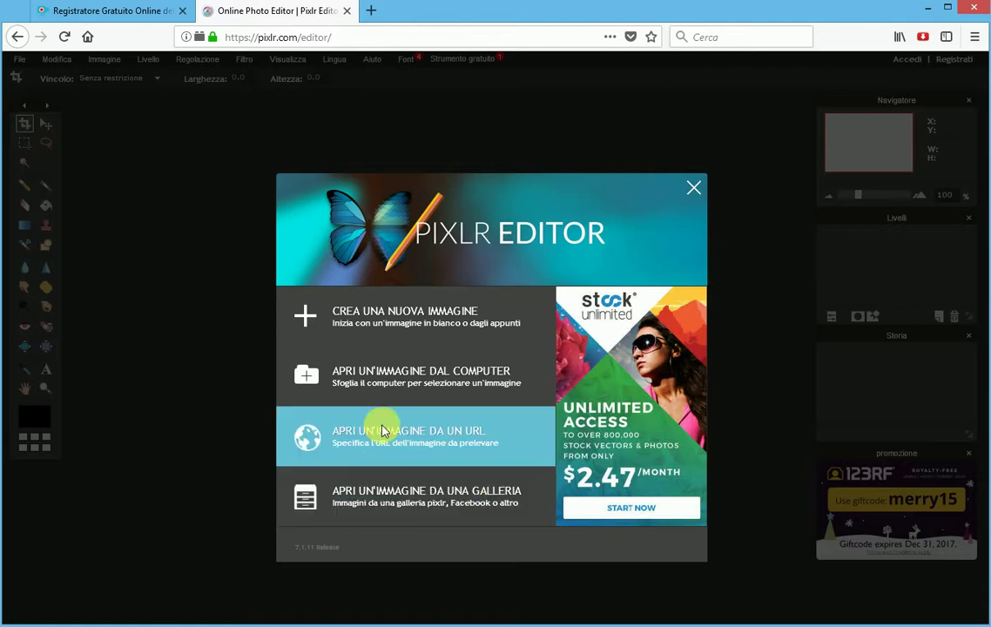
# Open the photo pinguini,-neve-176776.jpg from the computer
pyautogui.click(427, 384)
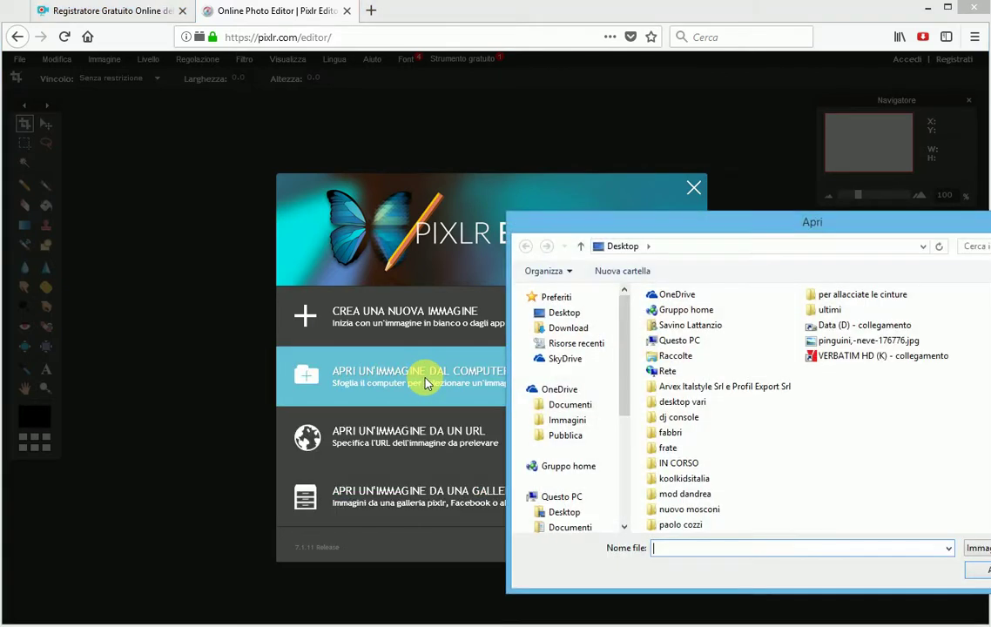
pyautogui.click(854, 342)
pyautogui.doubleClick(854, 342)
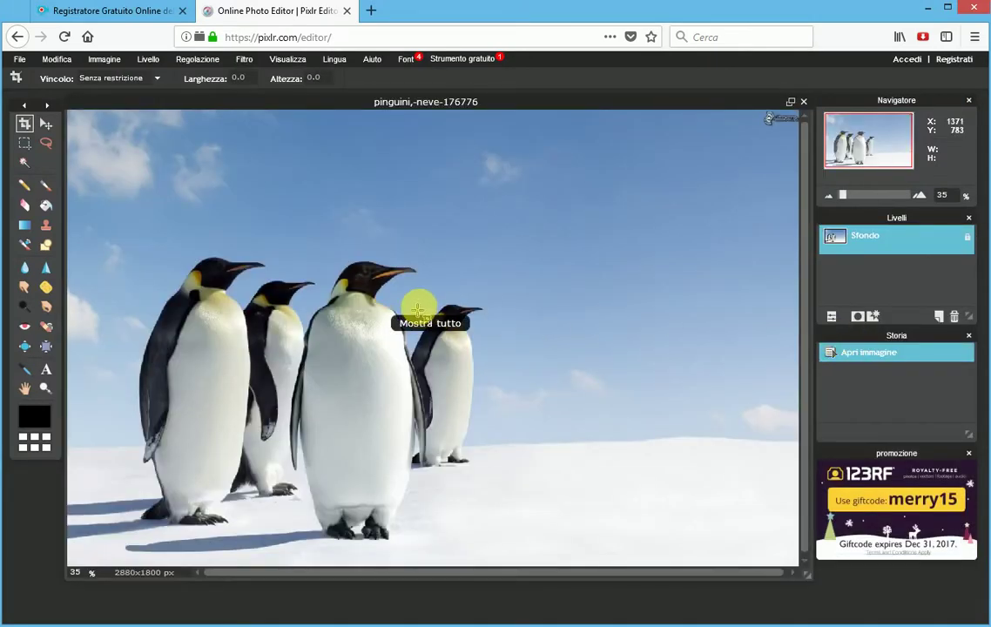
# Resize the penguin photo to width 800 px (height 500) with proportions kept
pyautogui.click(102, 62)
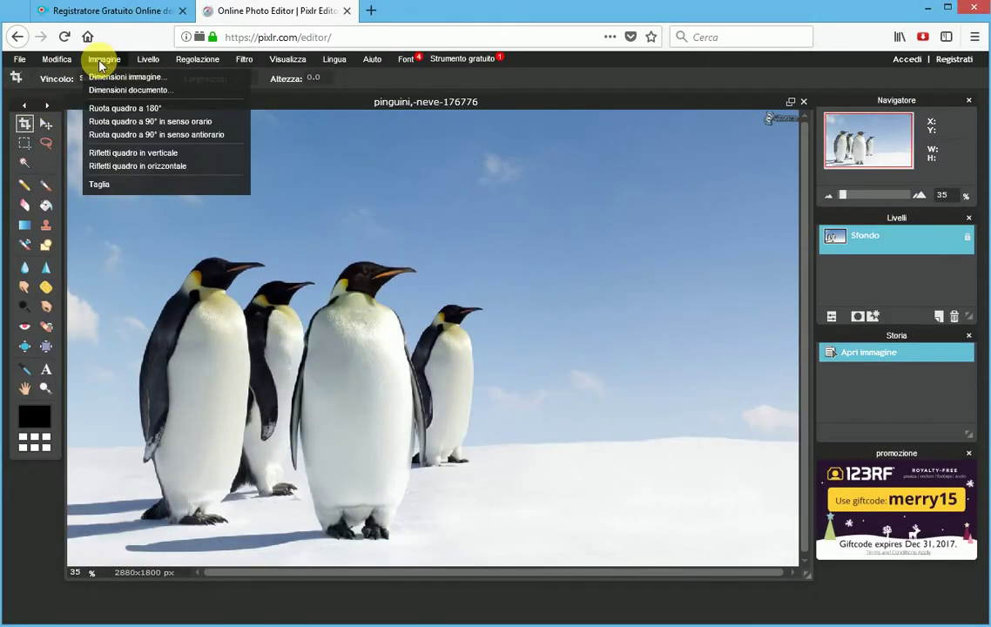
pyautogui.click(105, 76)
pyautogui.write('800')
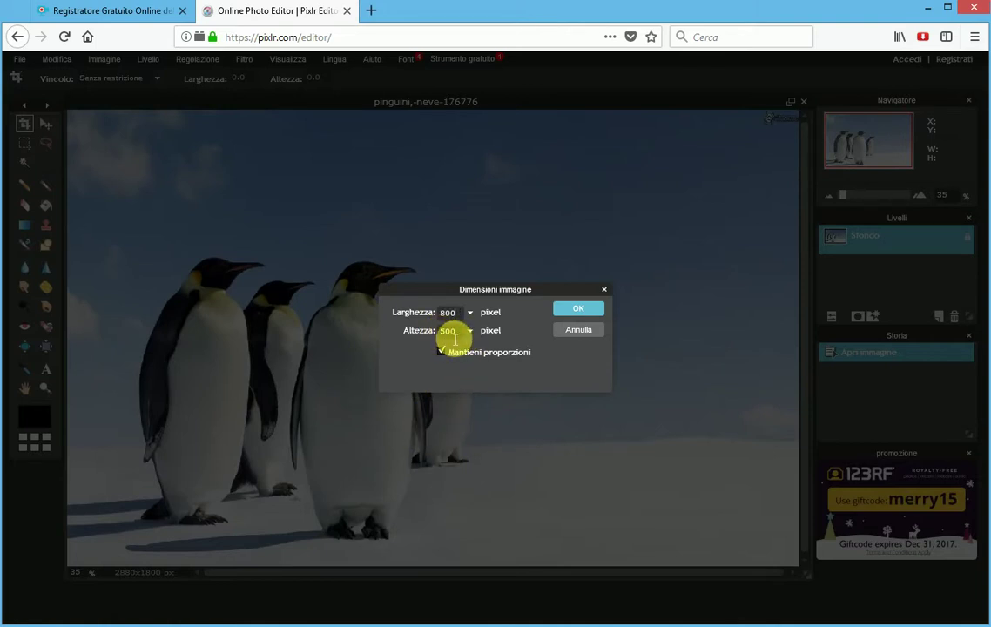
pyautogui.click(586, 315)
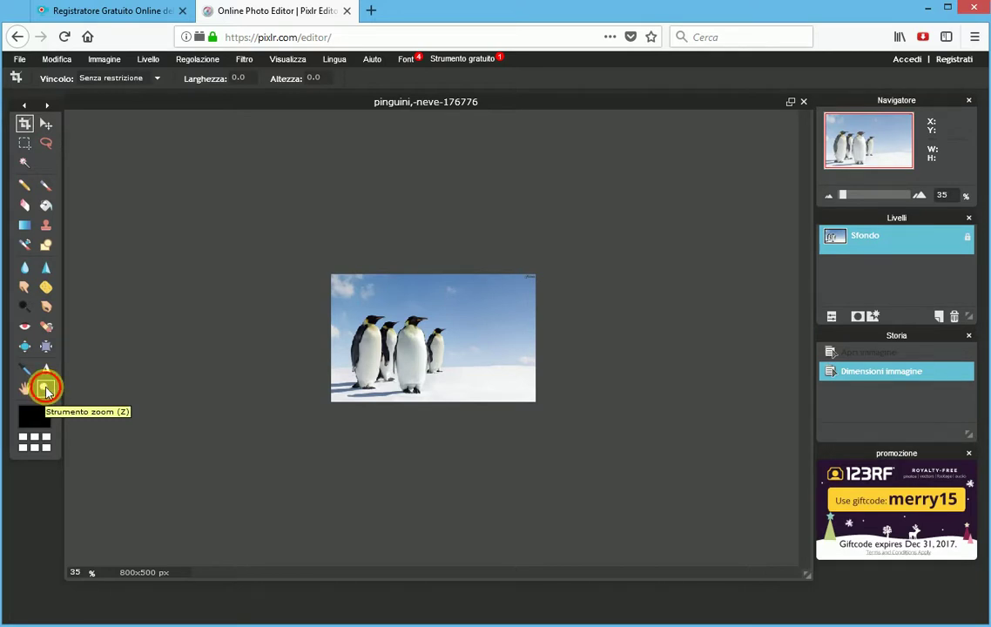
# View the resized 800×500 photo at 100% zoom
pyautogui.doubleClick(46, 391)
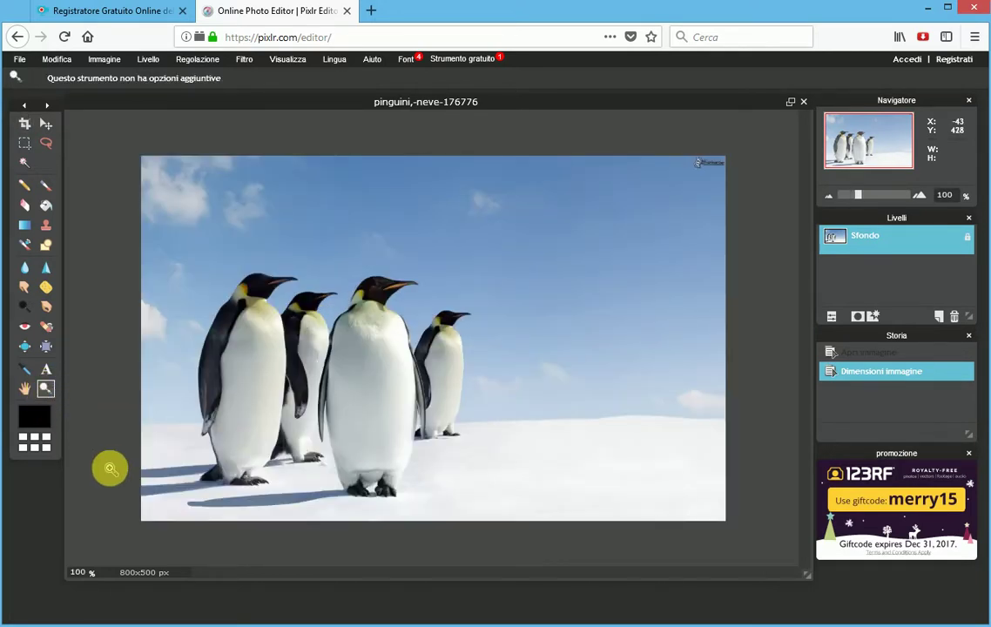
pyautogui.click(20, 61)
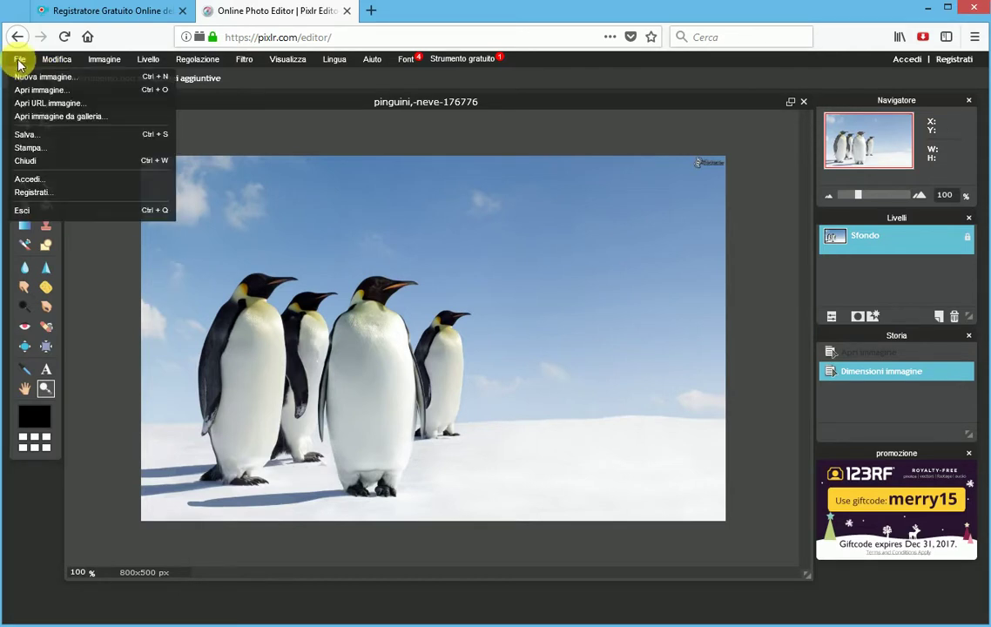
# Save the image to the Desktop as test.jpg, JPEG at quality 80
pyautogui.click(30, 139)
pyautogui.write('test')
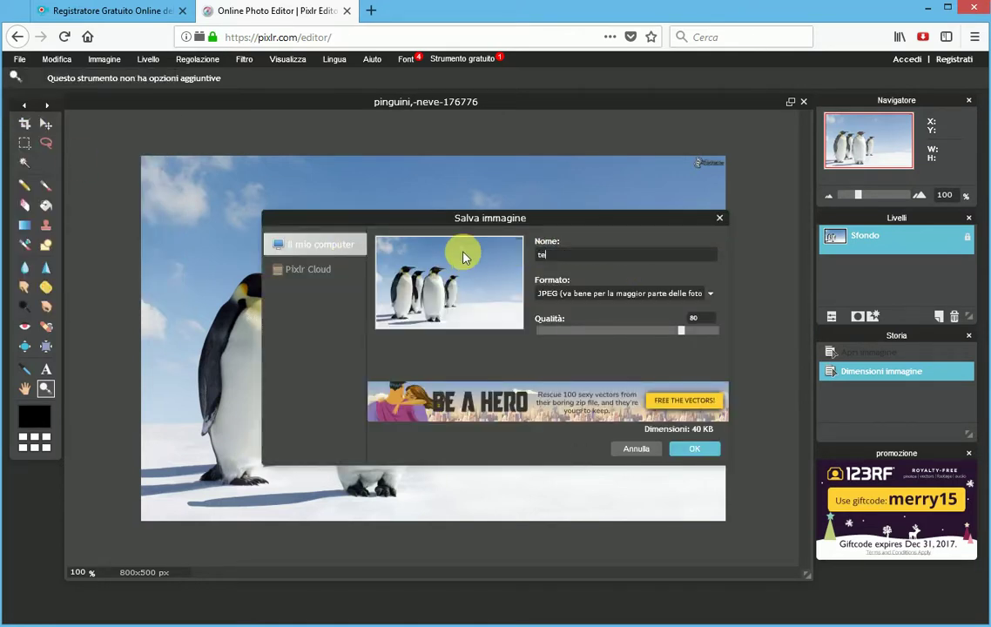
pyautogui.click(678, 295)
pyautogui.click(676, 293)
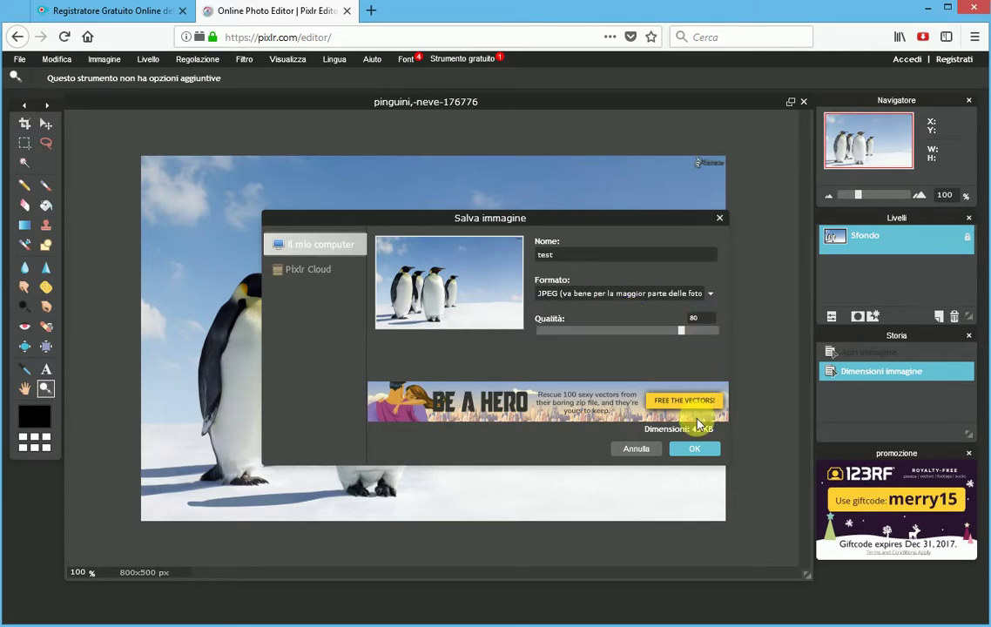
pyautogui.click(695, 449)
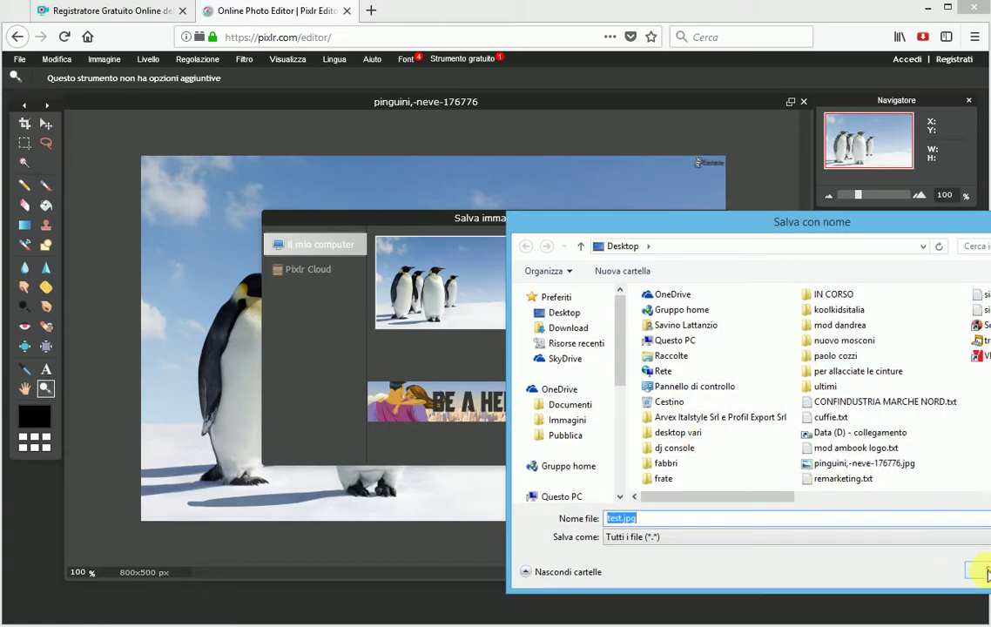
pyautogui.moveTo(874, 228); pyautogui.dragTo(737, 247)
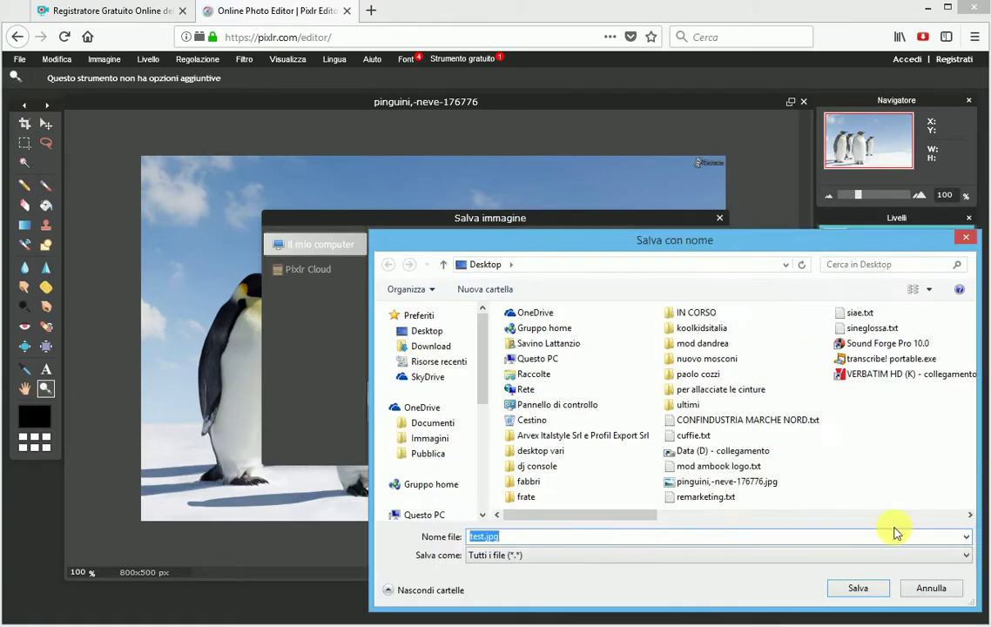
pyautogui.click(858, 588)
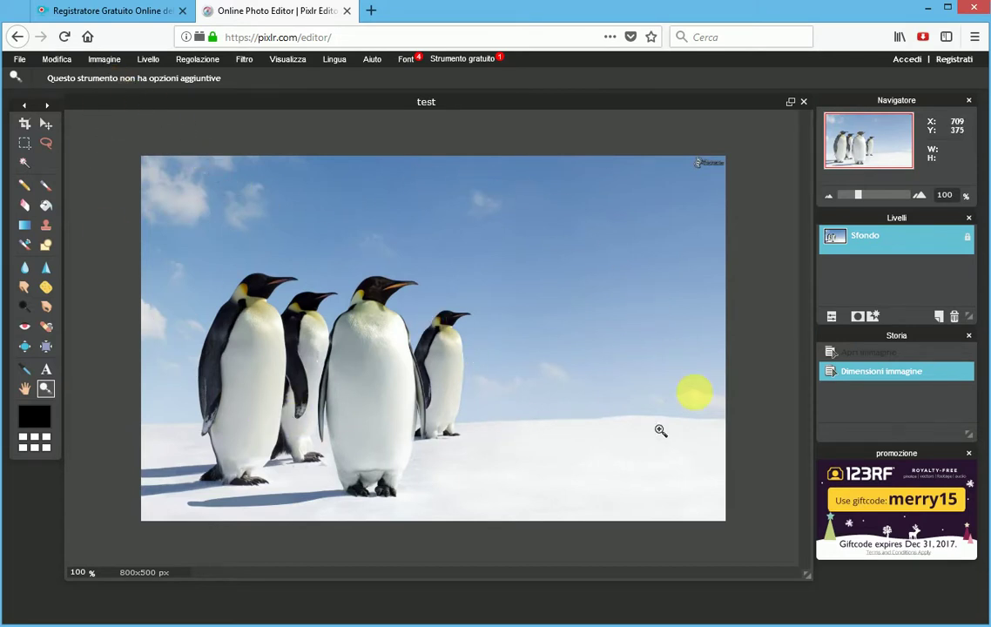
# Close test.jpg and reopen the full-size pinguini,-neve-176776.jpg
pyautogui.click(806, 105)
pyautogui.click(509, 367)
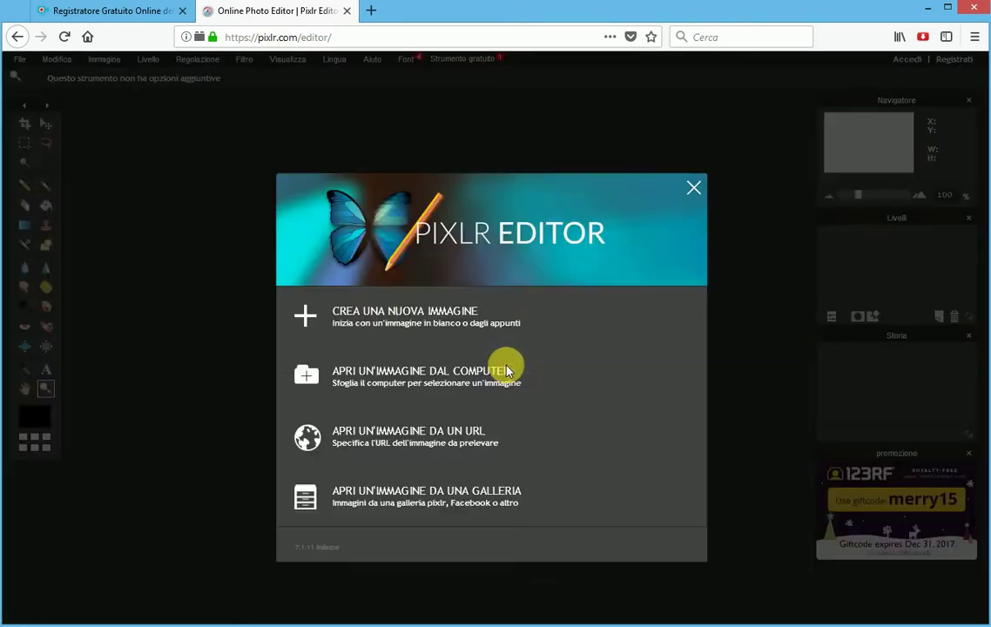
pyautogui.click(384, 373)
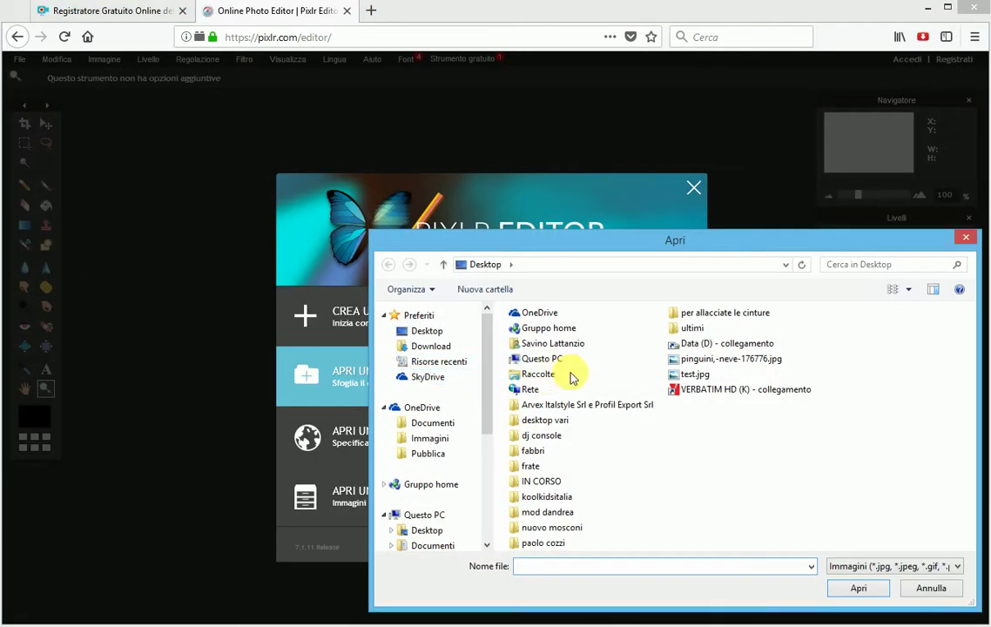
pyautogui.doubleClick(710, 359)
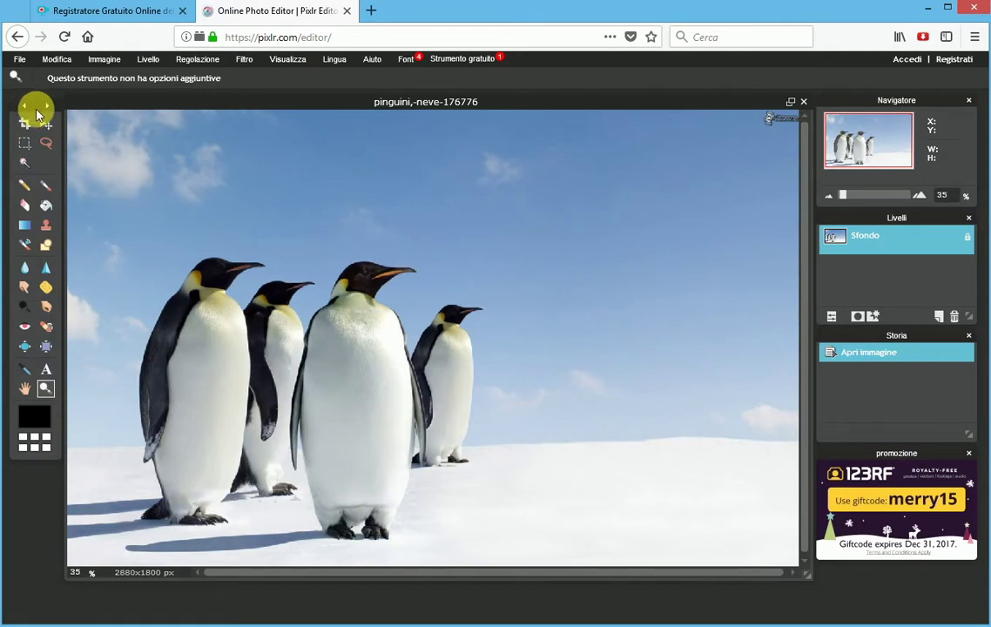
pyautogui.click(25, 60)
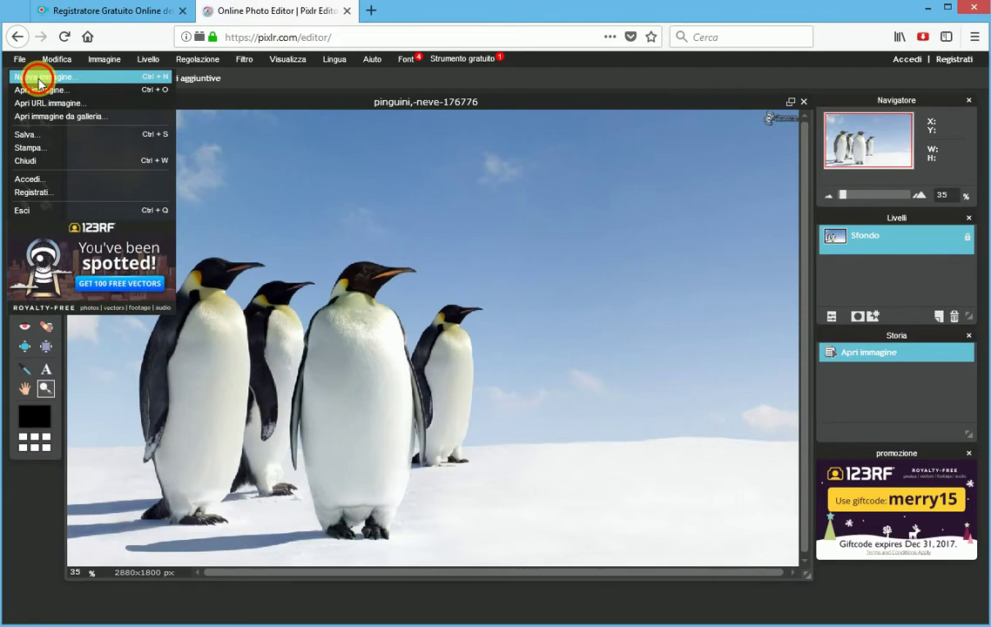
# Start a new image sized 1000 × 400 px
pyautogui.click(39, 77)
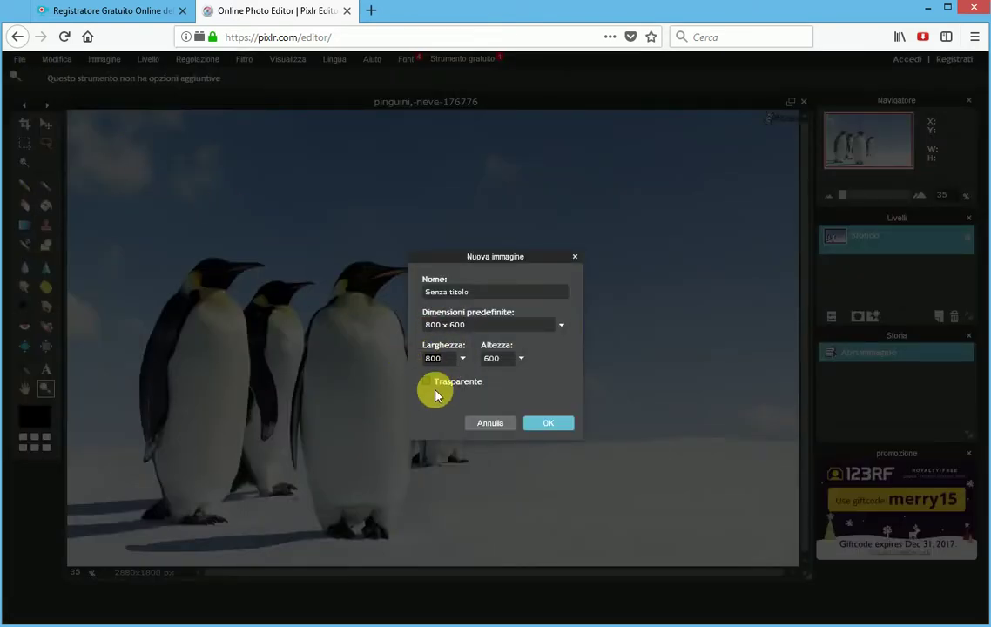
pyautogui.write('1000')
pyautogui.write('400')
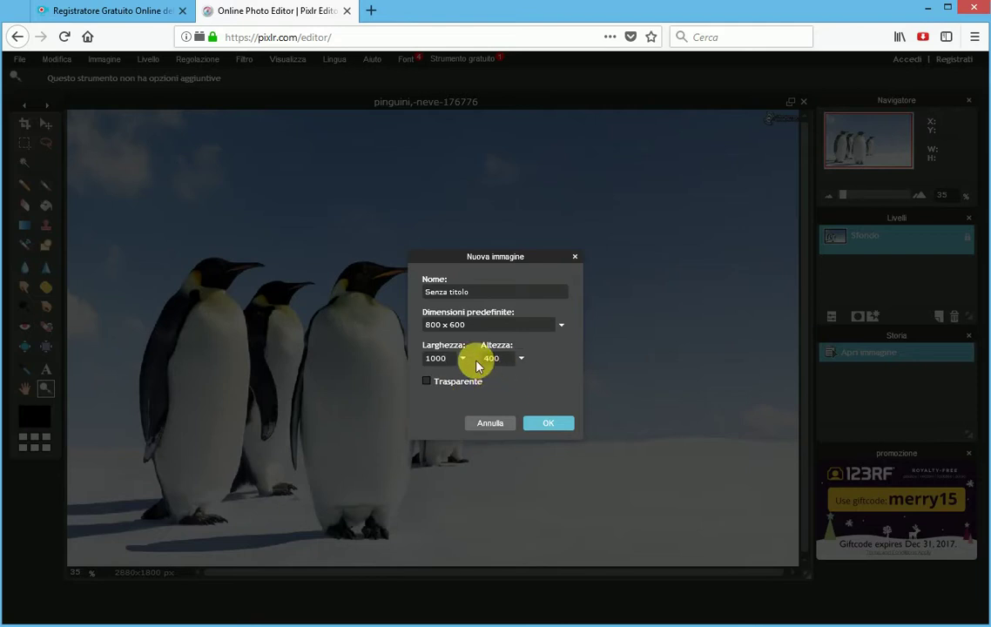
# Create the blank 1000×400 canvas and position its window below the penguin photo
pyautogui.click(549, 424)
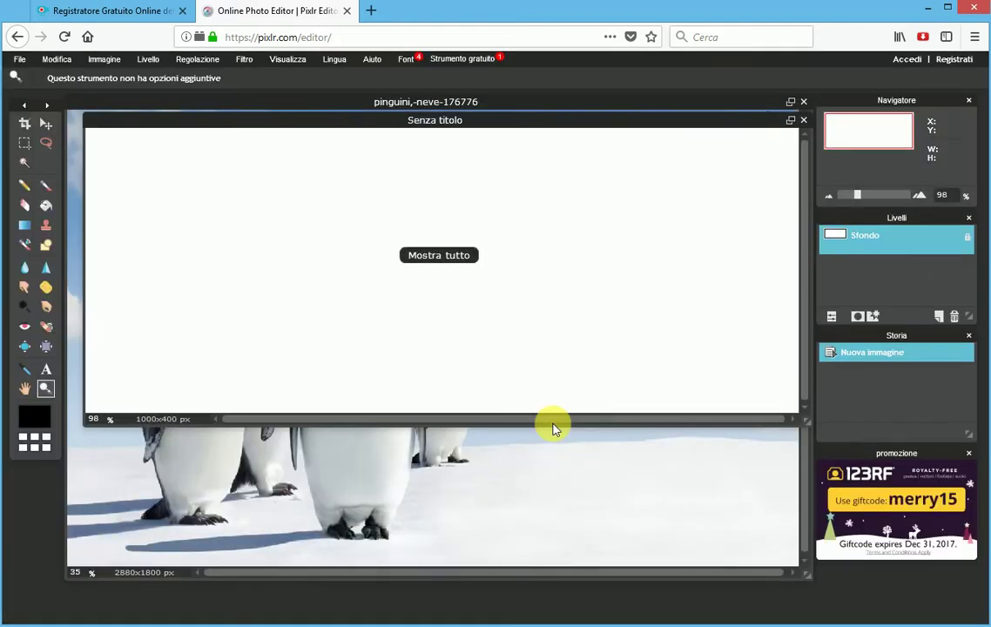
pyautogui.moveTo(510, 121)
pyautogui.mouseDown()
pyautogui.moveTo(492, 197)
pyautogui.moveTo(514, 305)
pyautogui.mouseUp()
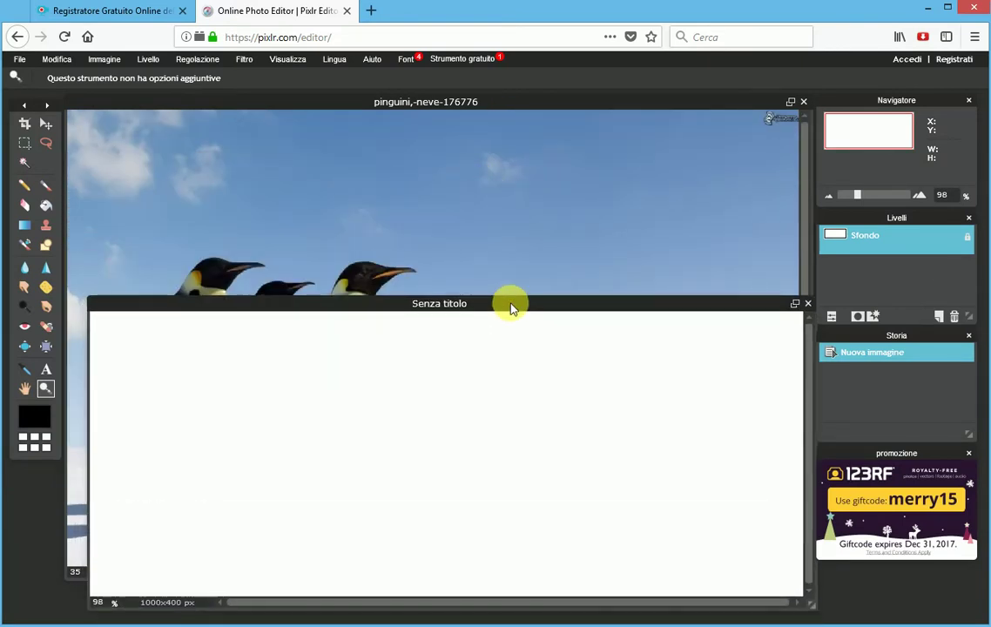
pyautogui.moveTo(364, 304); pyautogui.dragTo(376, 210)
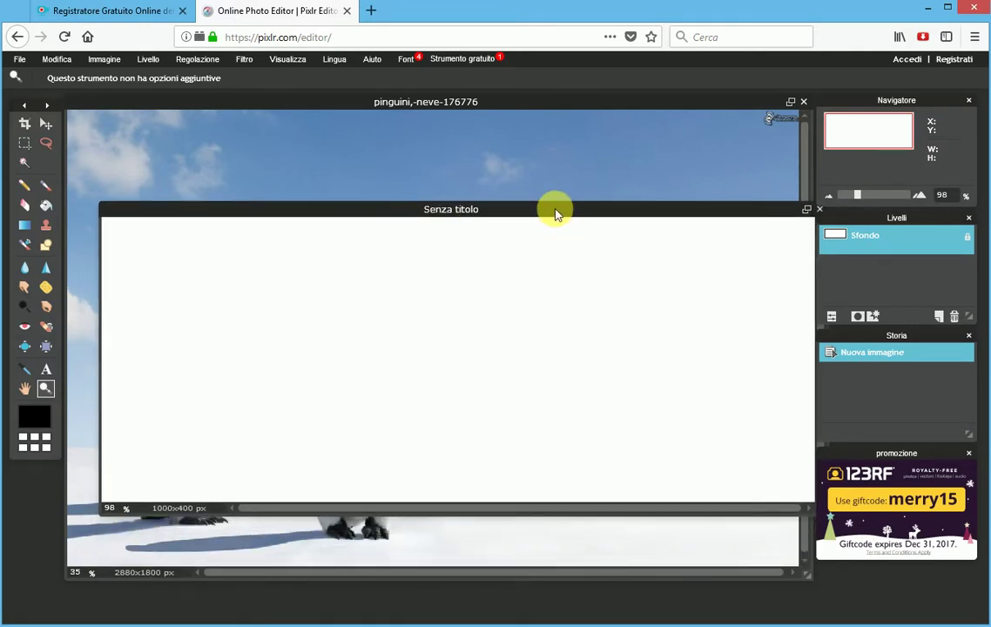
pyautogui.moveTo(557, 214); pyautogui.dragTo(540, 307)
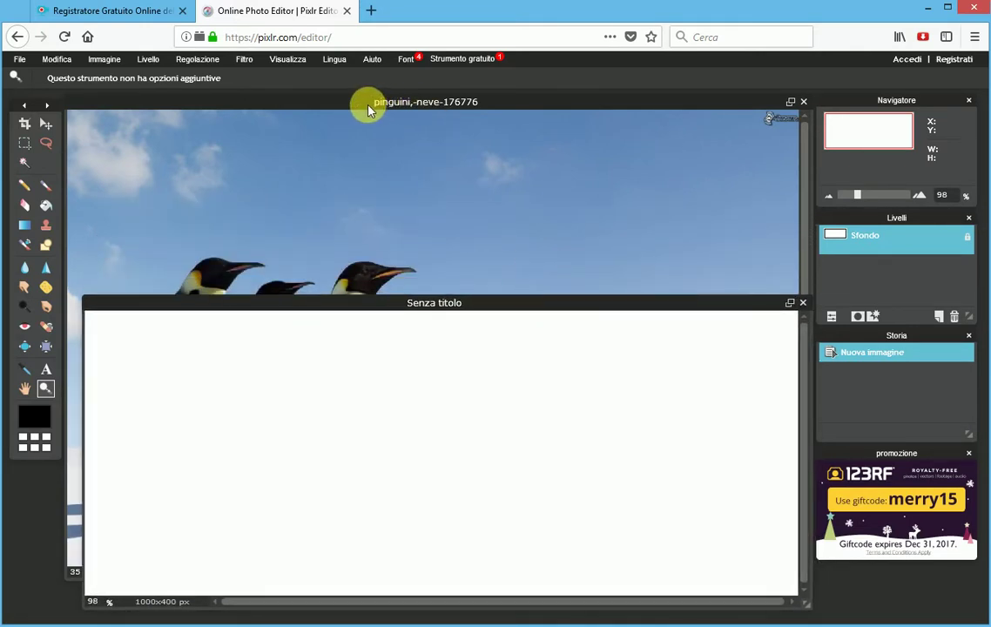
pyautogui.click(346, 104)
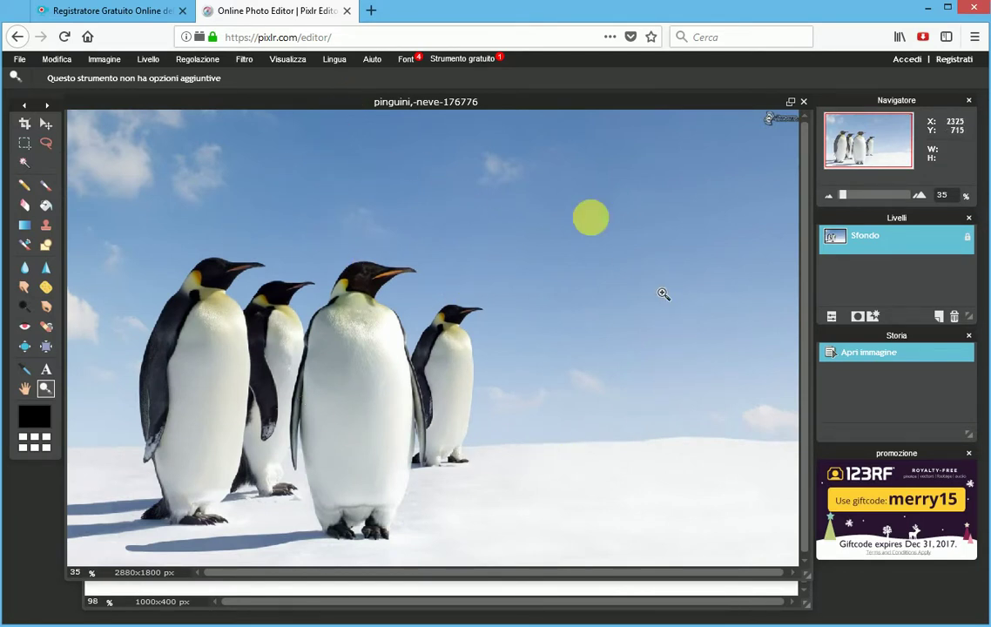
pyautogui.click(401, 610)
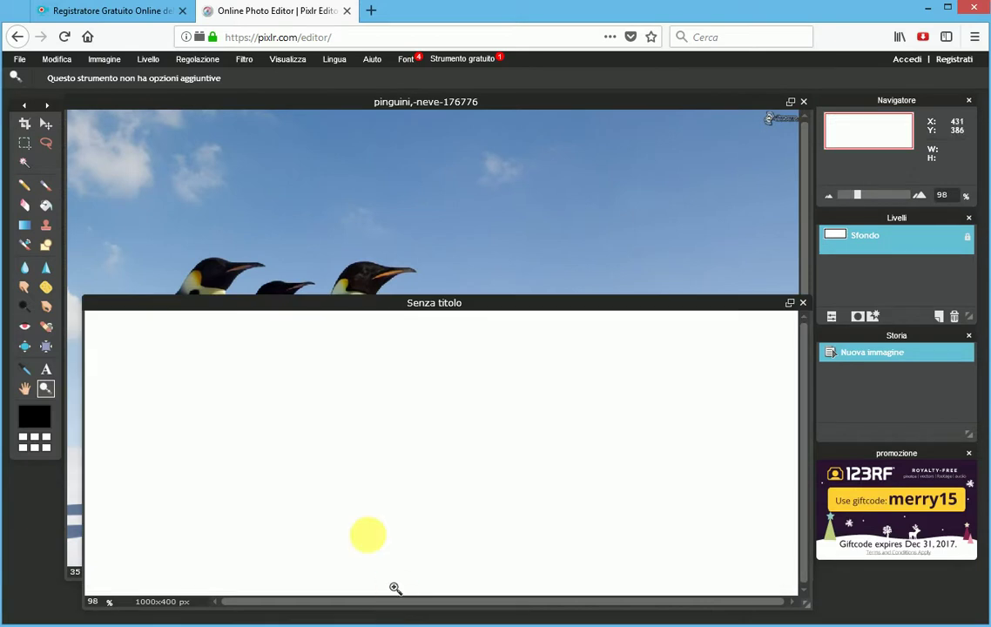
pyautogui.click(503, 111)
pyautogui.click(104, 60)
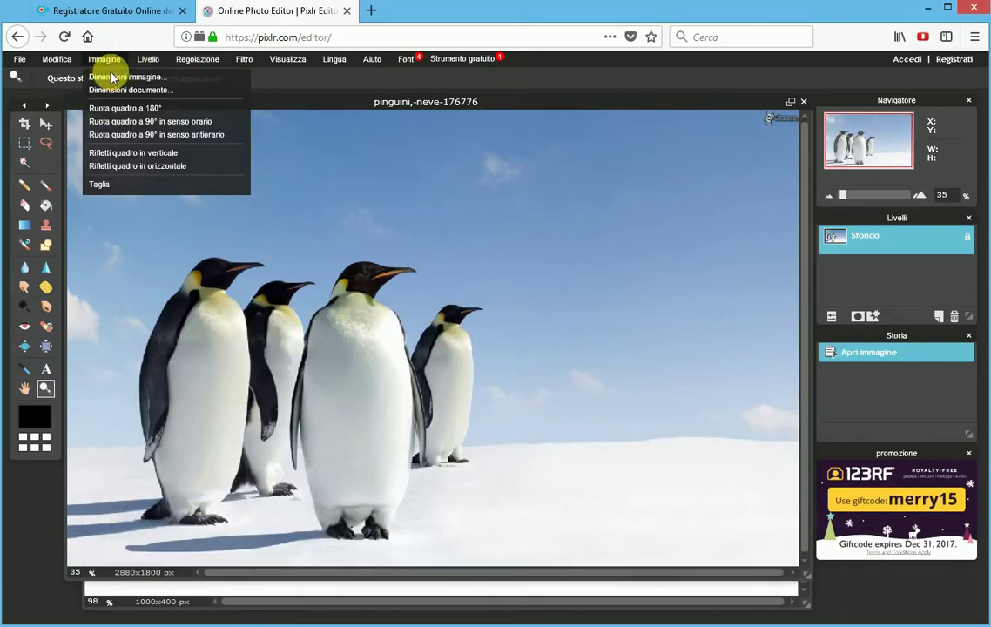
# Resize the penguin photo to 1000×625 px with proportions kept
pyautogui.click(121, 78)
pyautogui.write('1000')
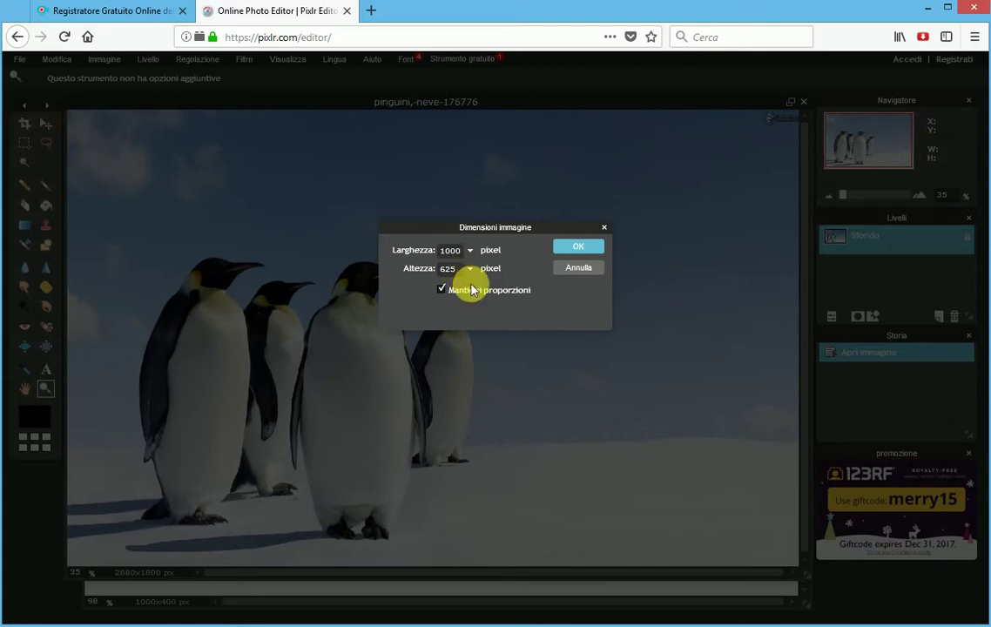
pyautogui.click(571, 248)
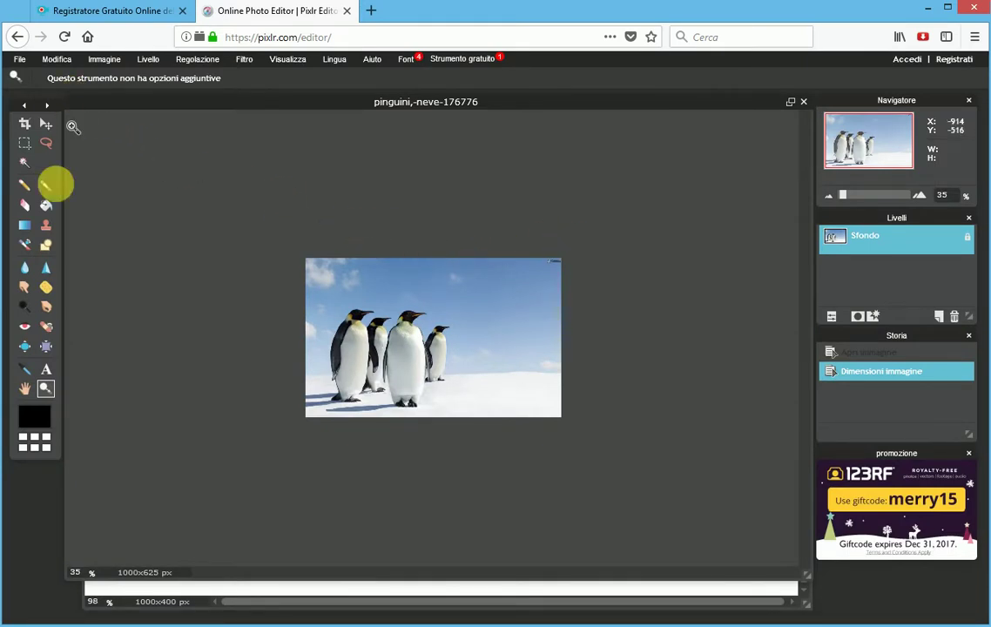
# Select all of the resized penguin photo and copy it
pyautogui.click(57, 61)
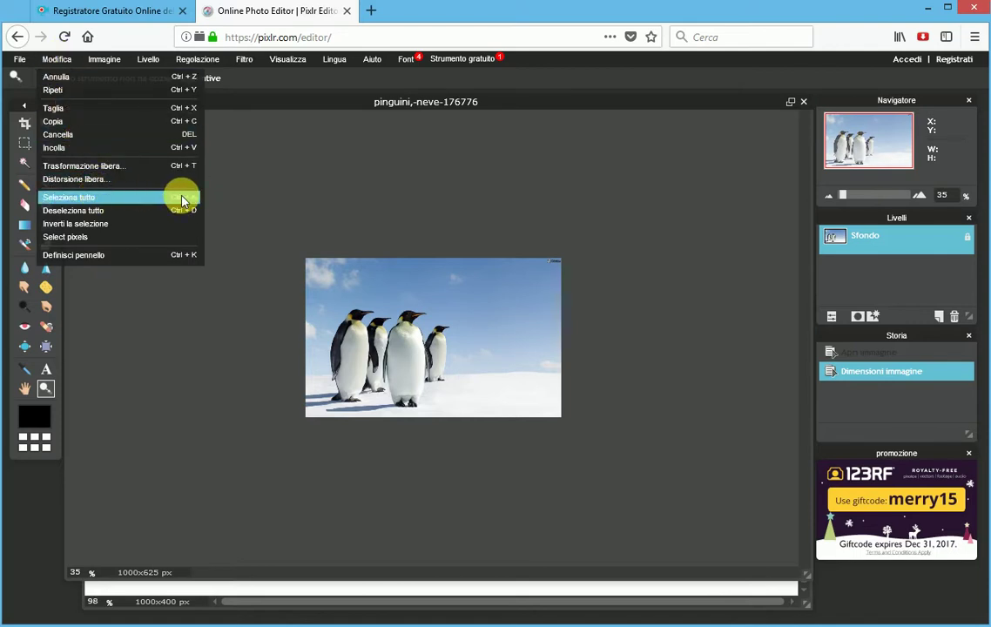
pyautogui.click(183, 201)
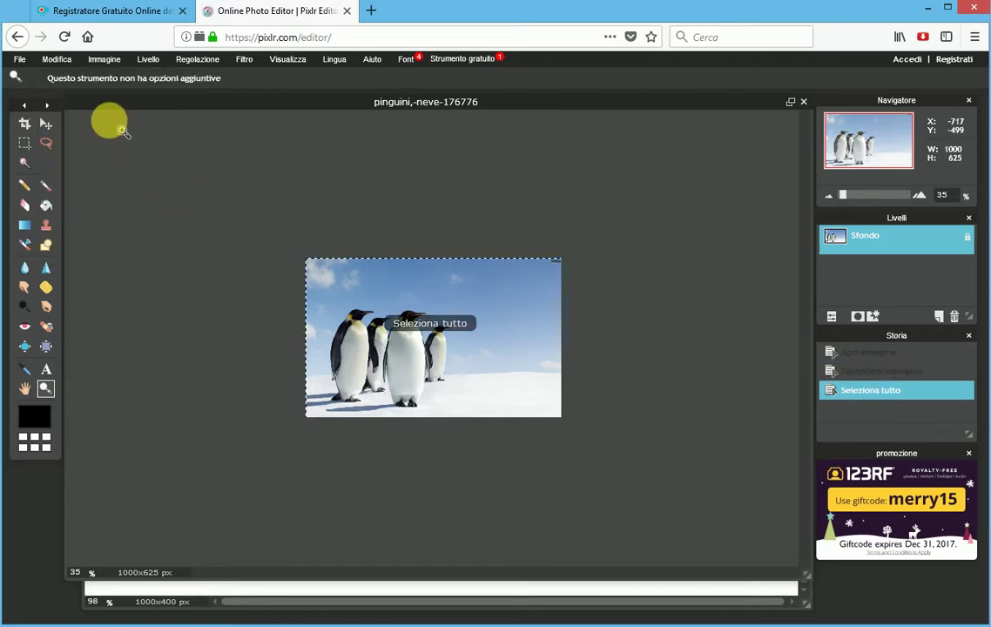
pyautogui.click(57, 60)
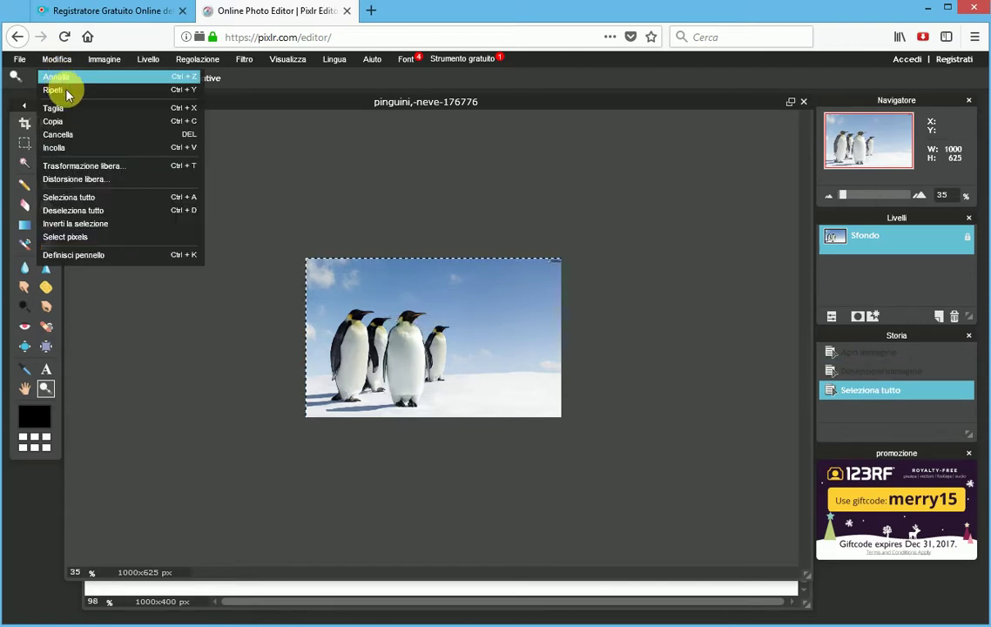
pyautogui.click(190, 122)
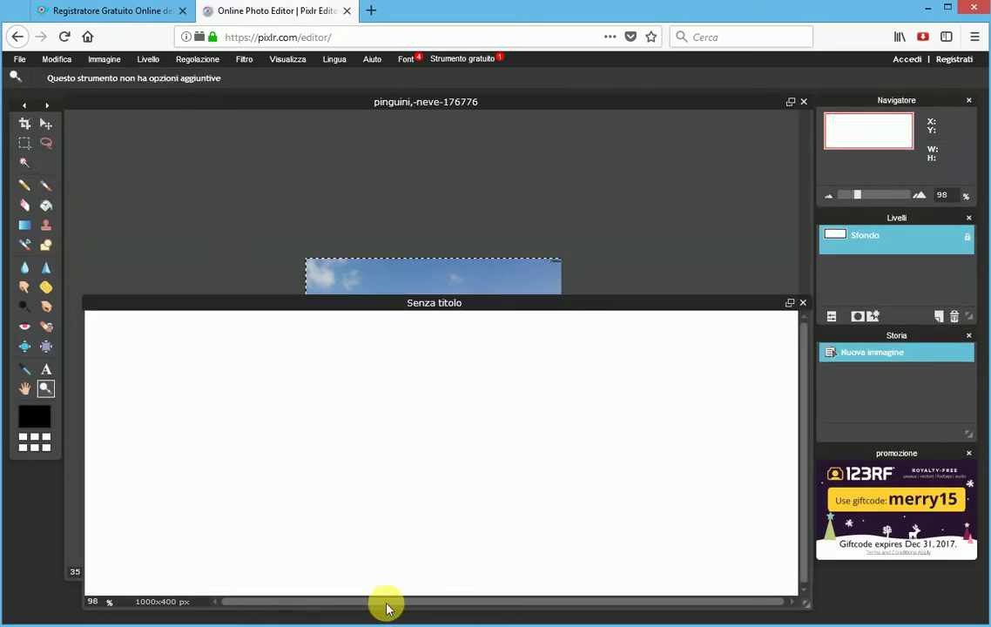
# Paste the penguin photo as Livello 1 and move it so the four penguins fill the 1000×400 frame
pyautogui.click(59, 60)
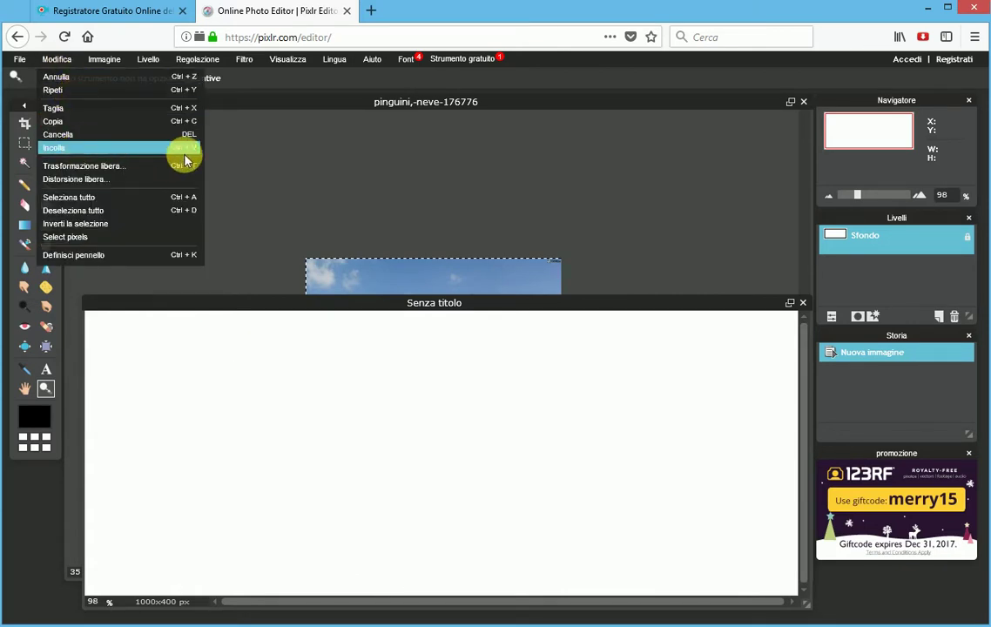
pyautogui.click(122, 153)
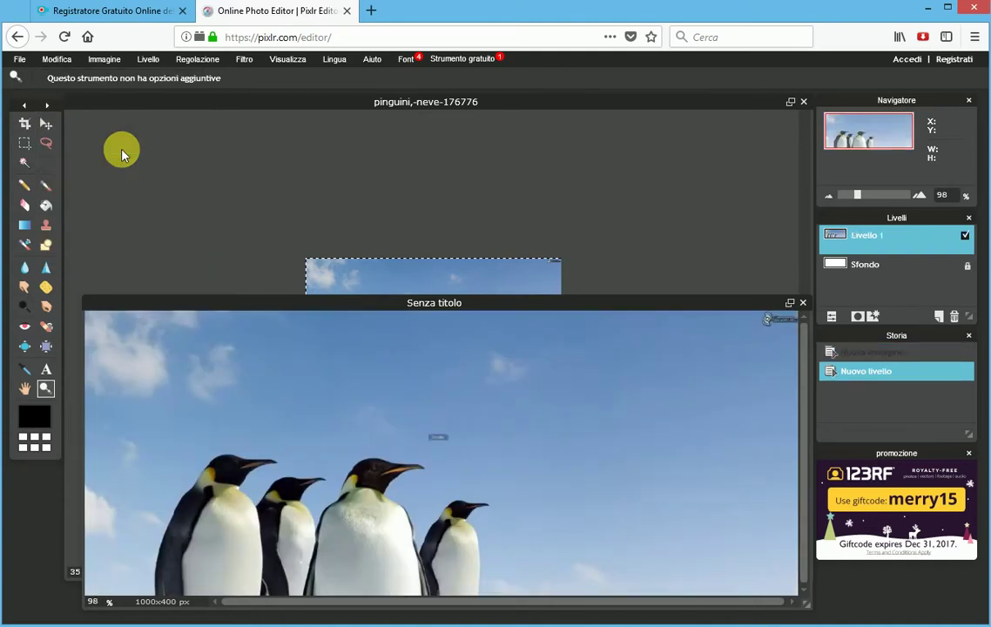
pyautogui.click(47, 126)
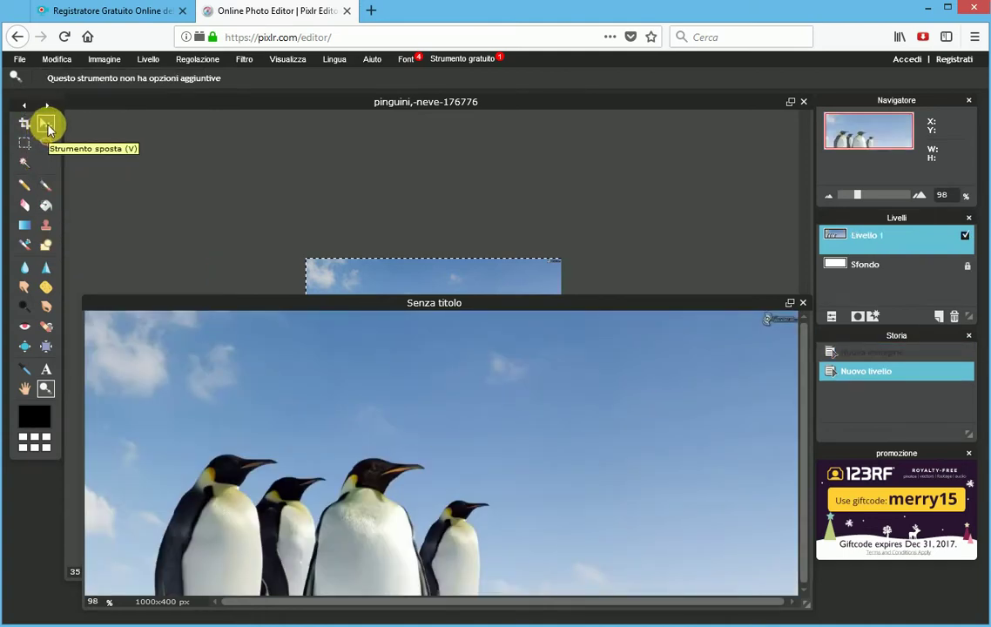
pyautogui.click(45, 127)
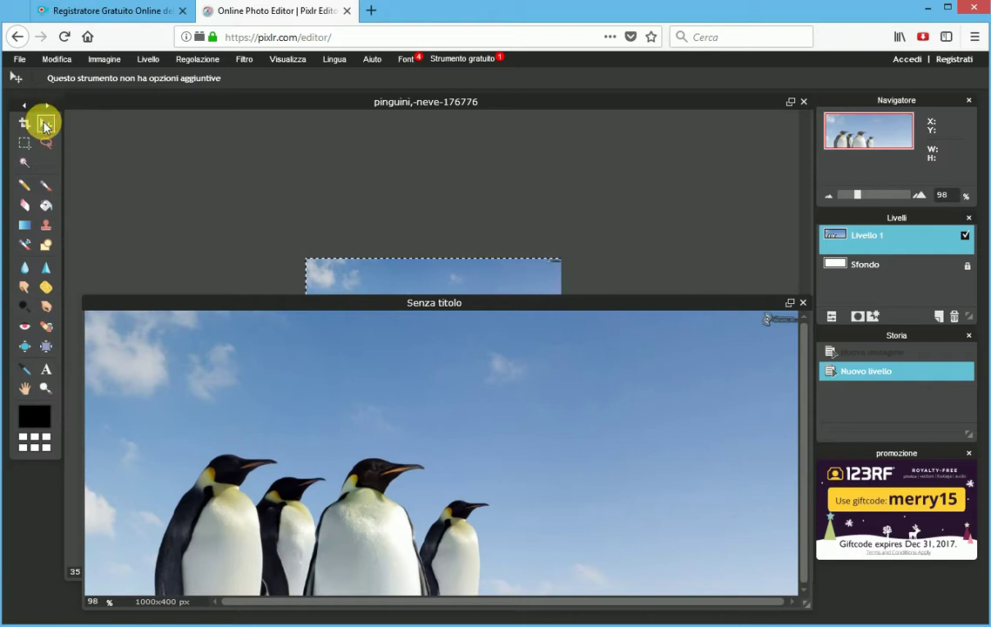
pyautogui.moveTo(305, 479)
pyautogui.mouseDown()
pyautogui.moveTo(279, 408)
pyautogui.moveTo(343, 468)
pyautogui.moveTo(363, 397)
pyautogui.moveTo(345, 409)
pyautogui.moveTo(335, 515)
pyautogui.moveTo(365, 383)
pyautogui.moveTo(344, 447)
pyautogui.moveTo(314, 431)
pyautogui.moveTo(349, 422)
pyautogui.mouseUp()
pyautogui.moveTo(332, 421)
pyautogui.mouseDown()
pyautogui.moveTo(366, 422)
pyautogui.moveTo(353, 413)
pyautogui.moveTo(334, 418)
pyautogui.moveTo(383, 450)
pyautogui.mouseUp()
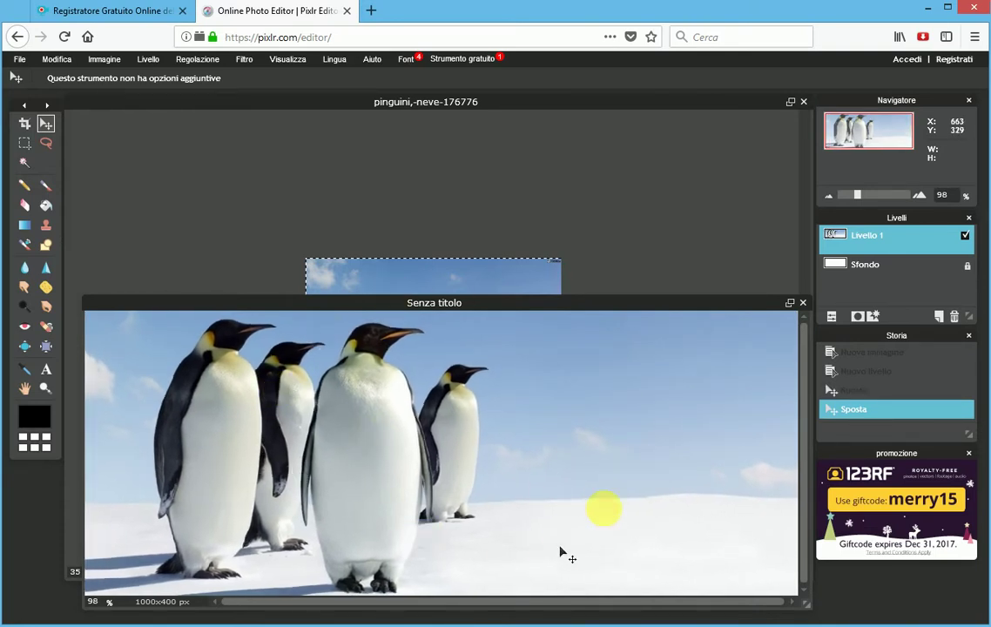
# Save the 1000×400 composition as JPEG Senza titolo.jpg on the Desktop
pyautogui.click(19, 61)
pyautogui.click(48, 132)
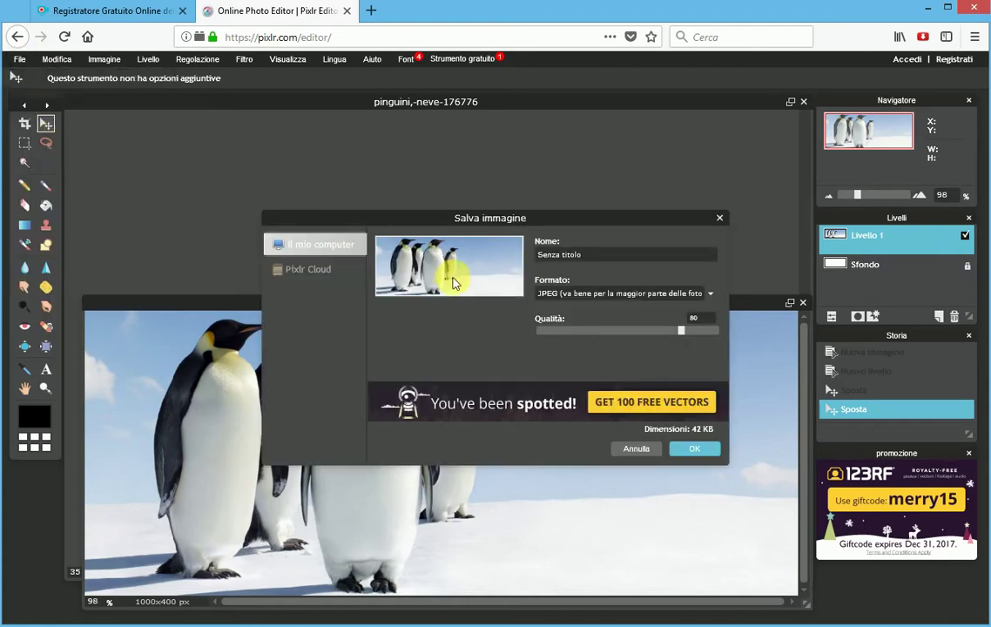
pyautogui.click(597, 258)
pyautogui.click(695, 452)
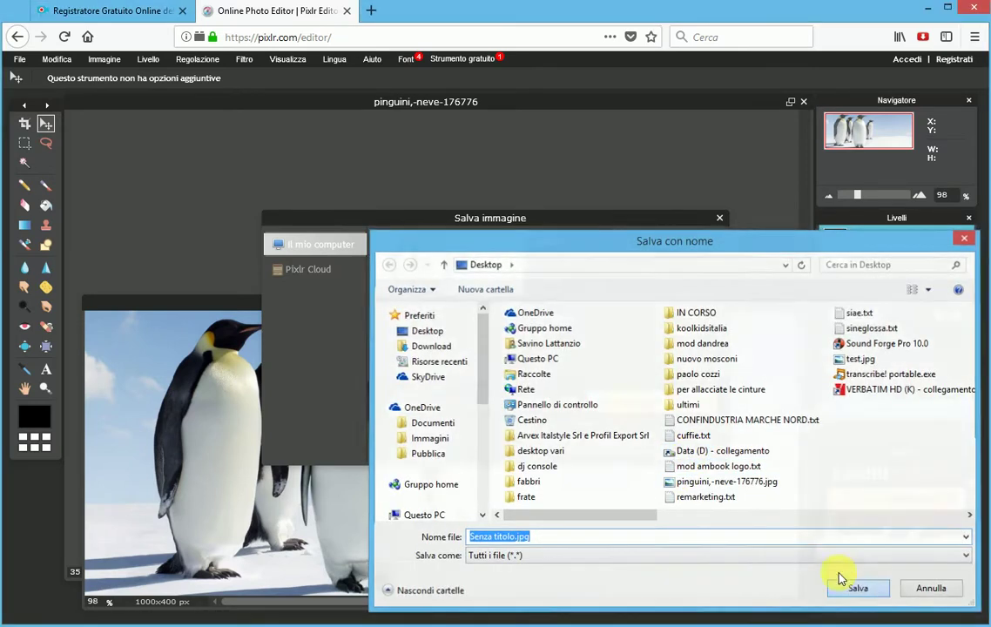
pyautogui.click(840, 577)
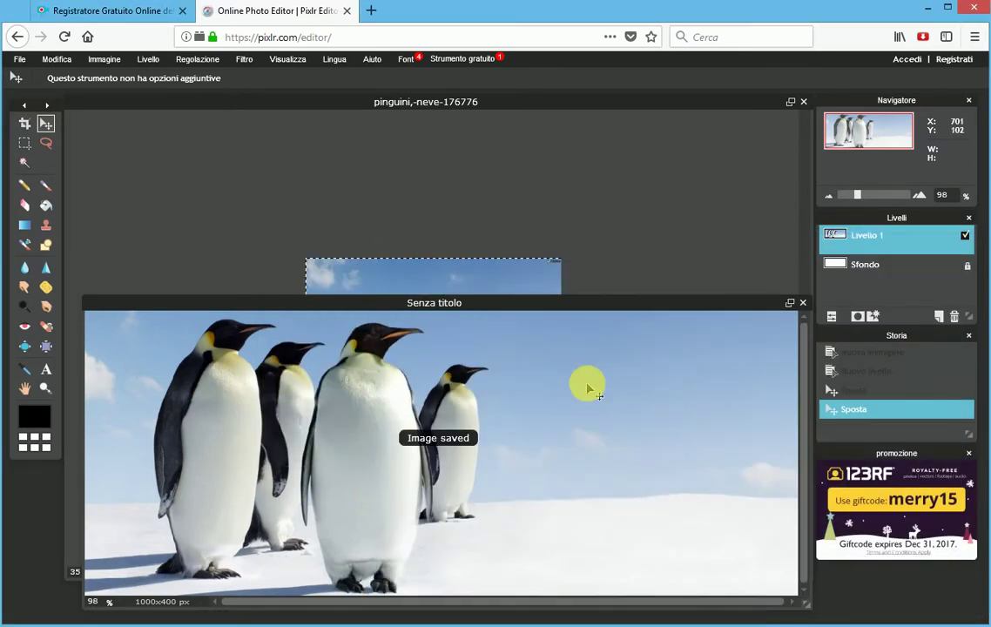
# Close the canvas and the resized photo without saving, then reopen pinguini,-neve-176776.jpg
pyautogui.click(804, 305)
pyautogui.click(507, 360)
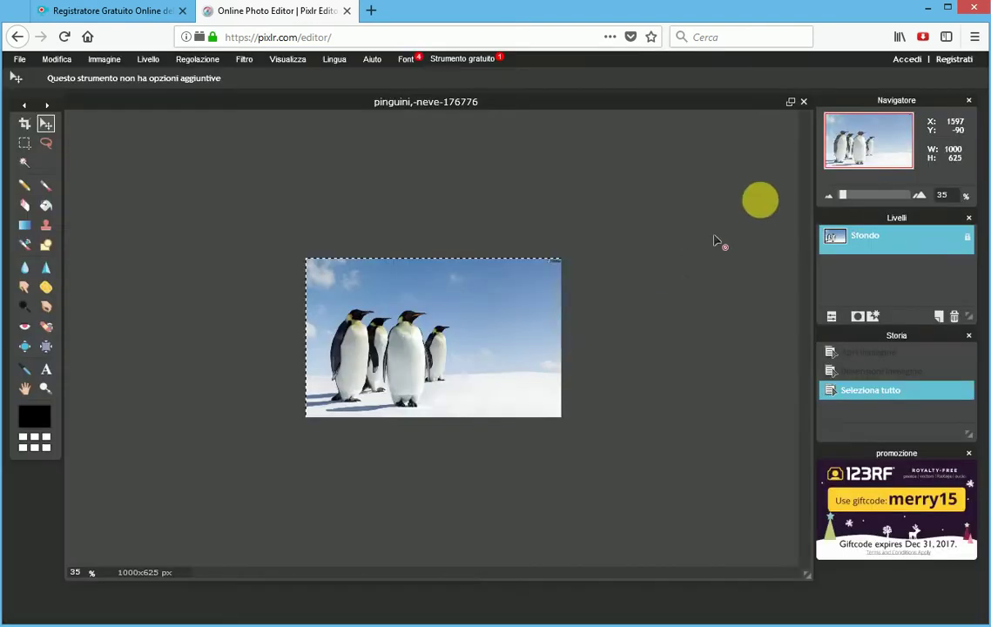
pyautogui.click(802, 101)
pyautogui.click(505, 368)
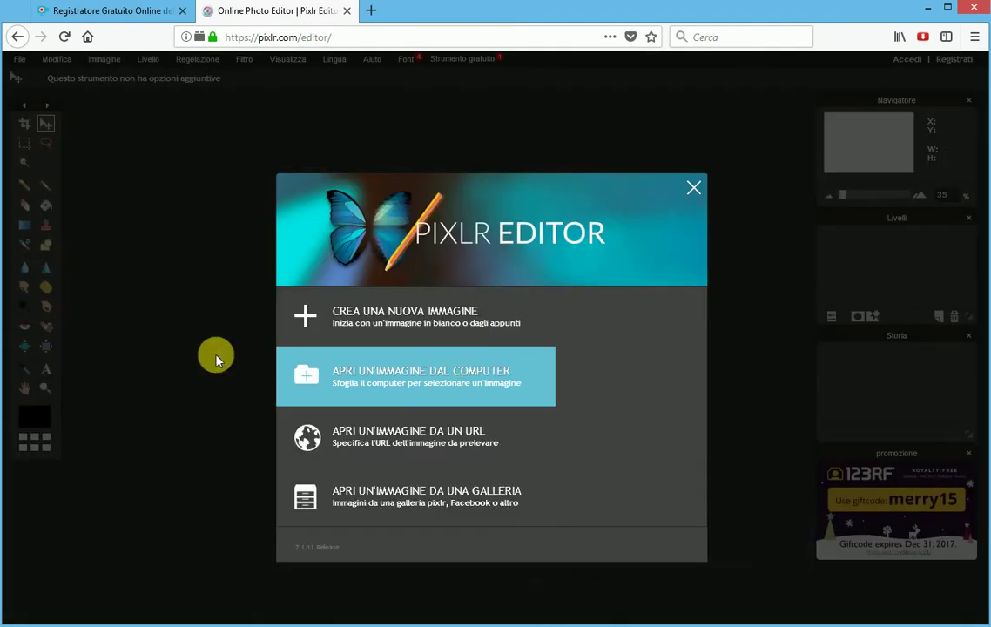
pyautogui.click(358, 326)
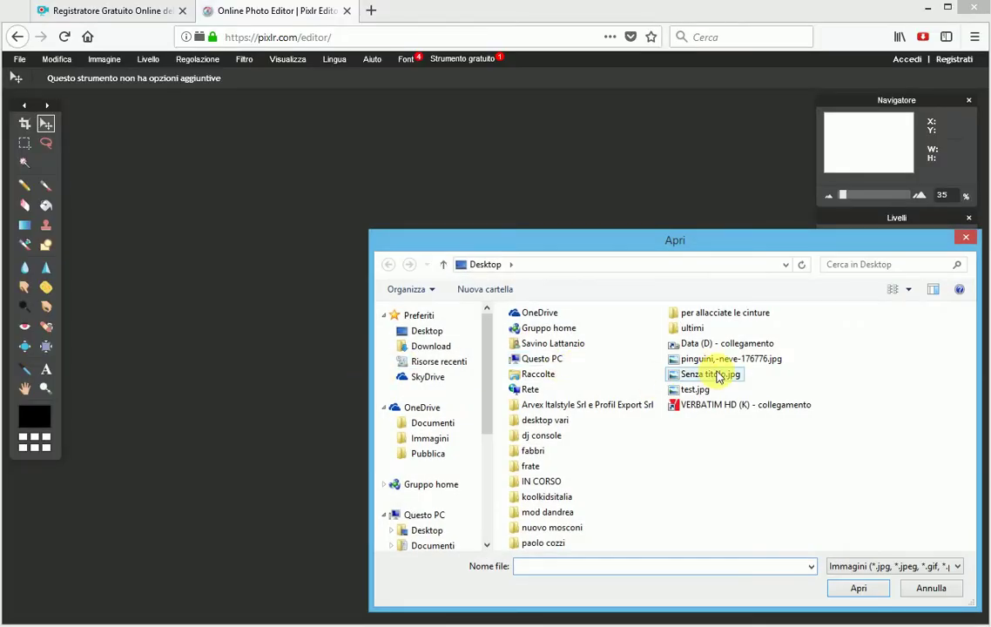
pyautogui.doubleClick(713, 359)
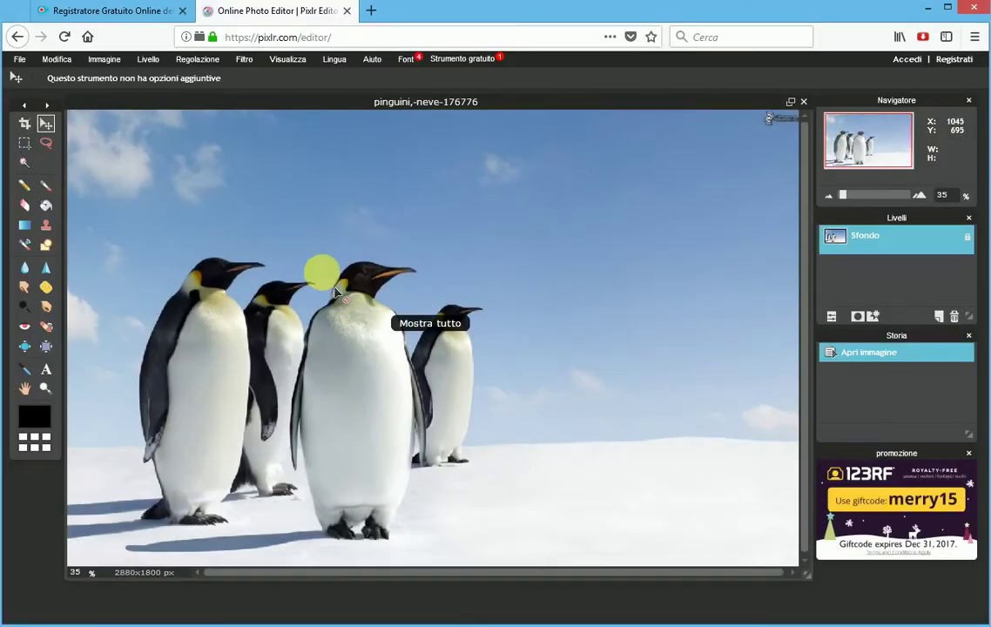
# Crop the photo to a 531×474 box around the tallest penguin's head
pyautogui.click(24, 127)
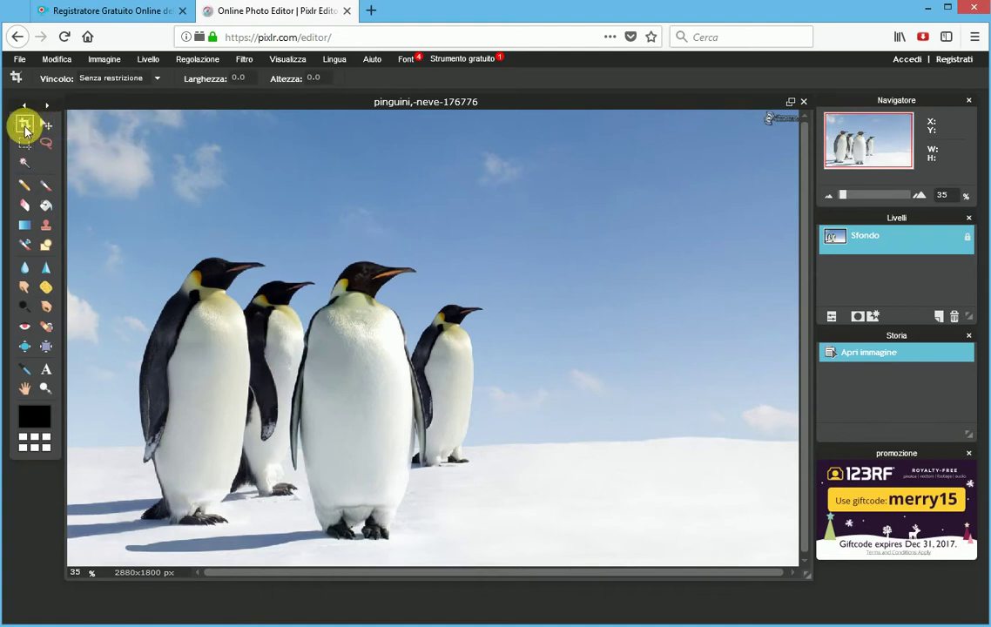
pyautogui.moveTo(293, 216); pyautogui.dragTo(440, 339)
pyautogui.moveTo(292, 215); pyautogui.dragTo(307, 219)
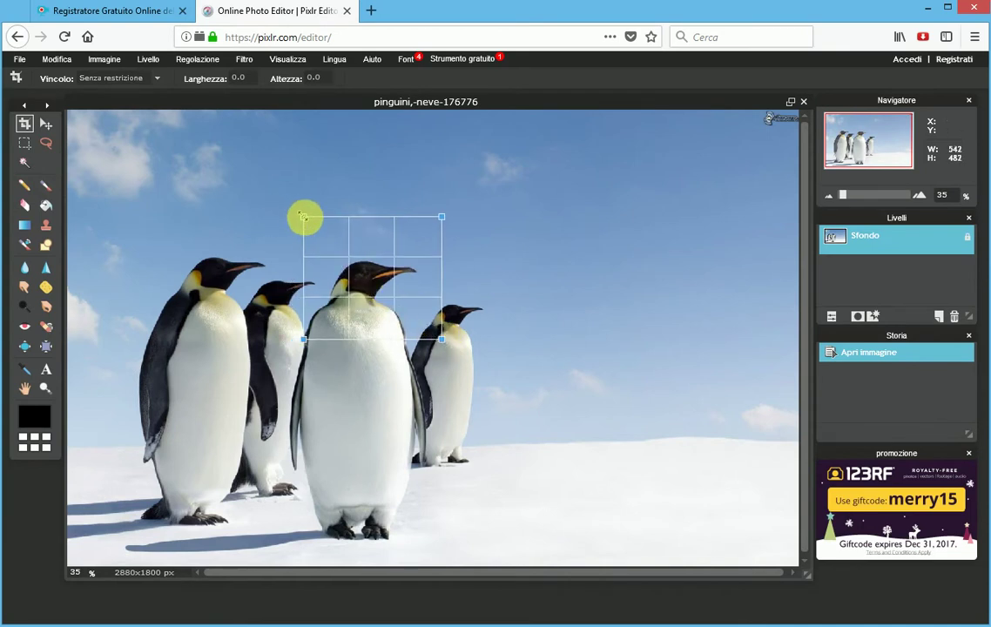
pyautogui.click(445, 340)
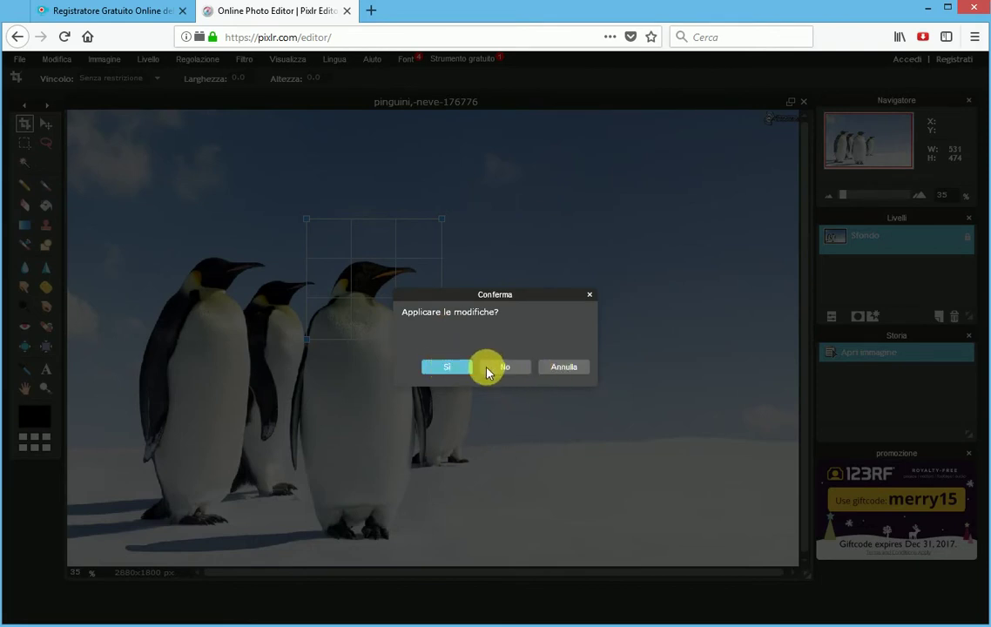
pyautogui.click(562, 368)
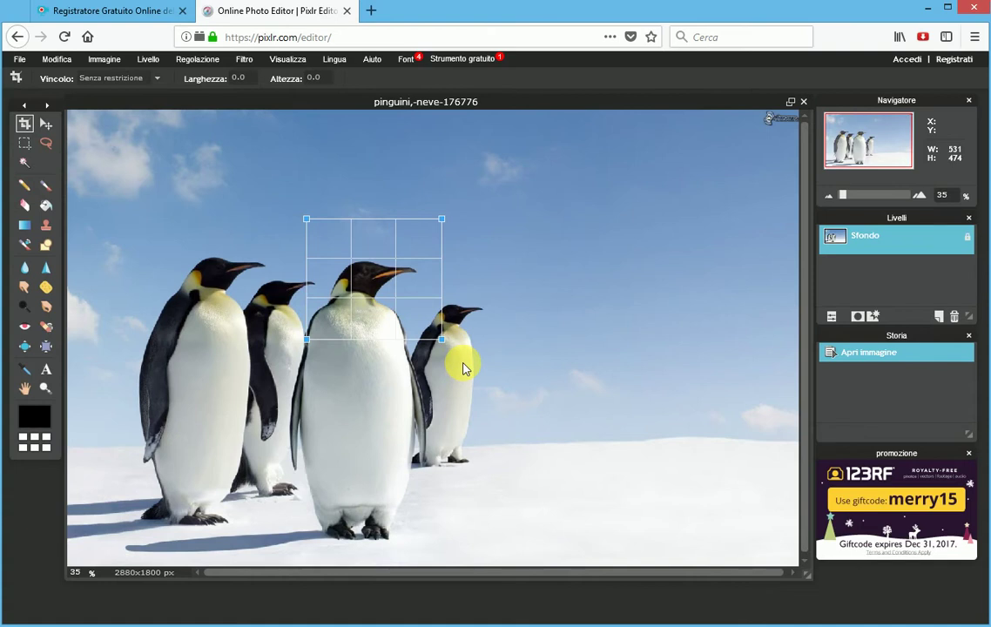
pyautogui.press('Return')
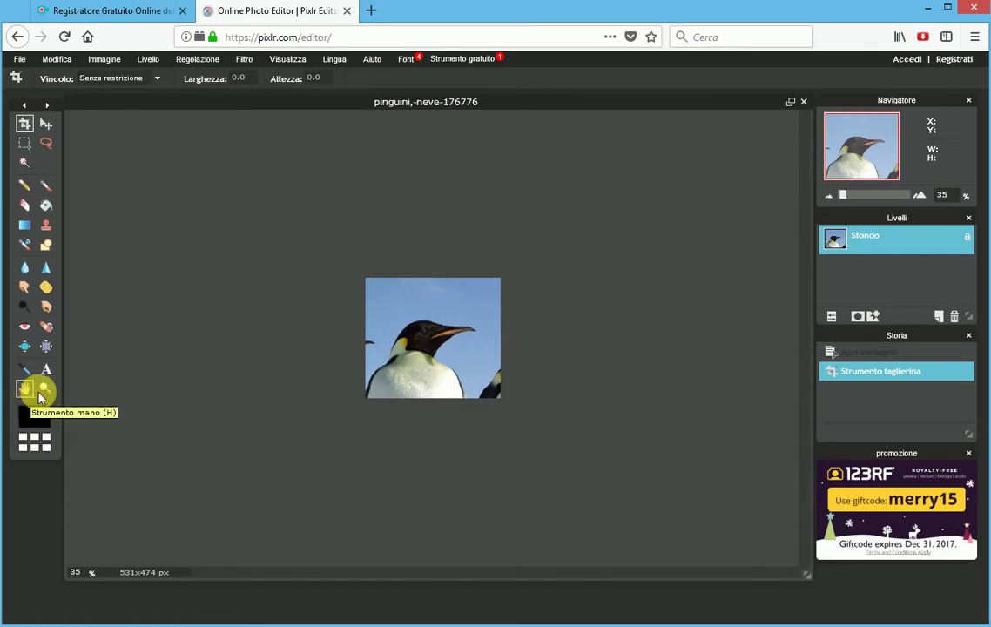
# View the cropped head at 100%, close it unsaved, and reopen pinguini,-neve-176776.jpg
pyautogui.click(45, 390)
pyautogui.click(44, 390)
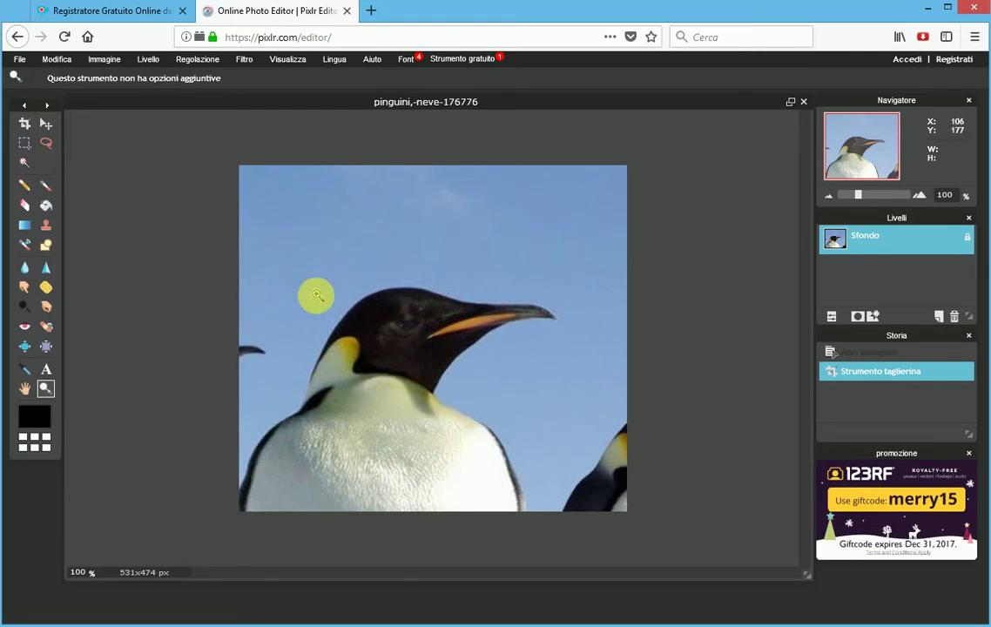
pyautogui.click(803, 102)
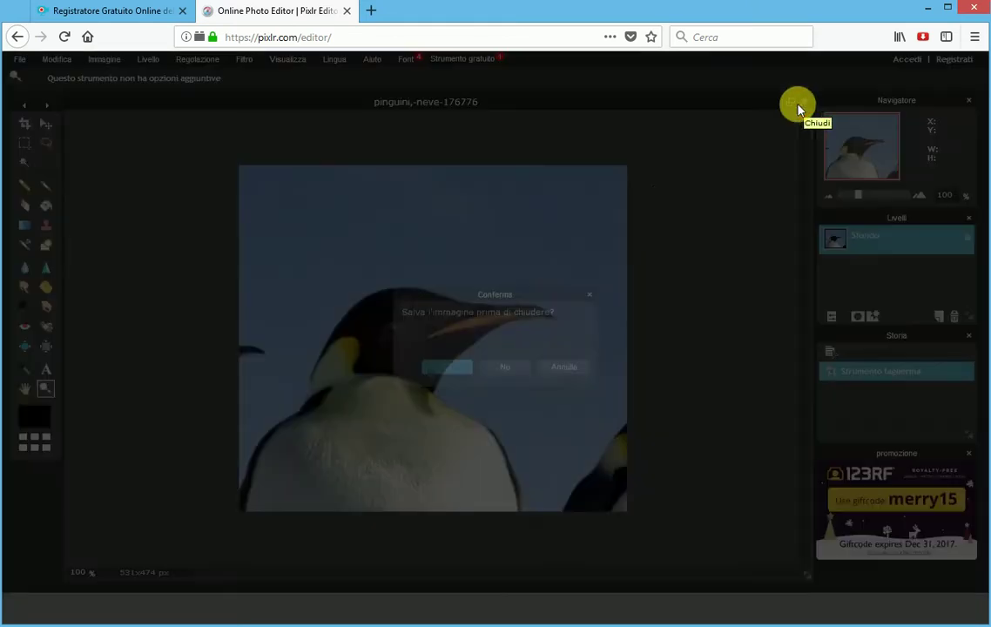
pyautogui.click(506, 366)
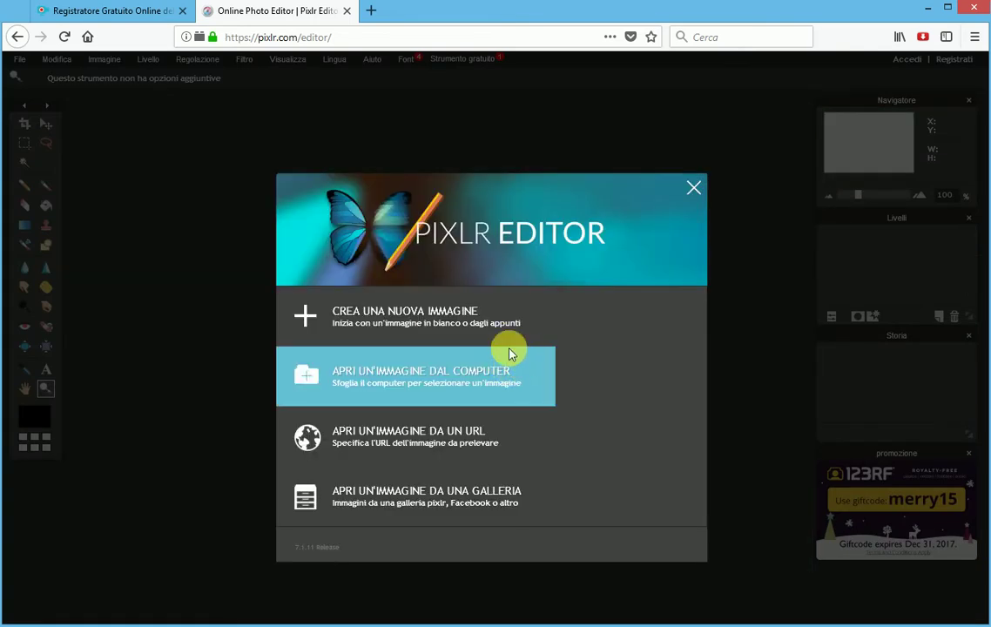
pyautogui.click(411, 356)
pyautogui.doubleClick(688, 360)
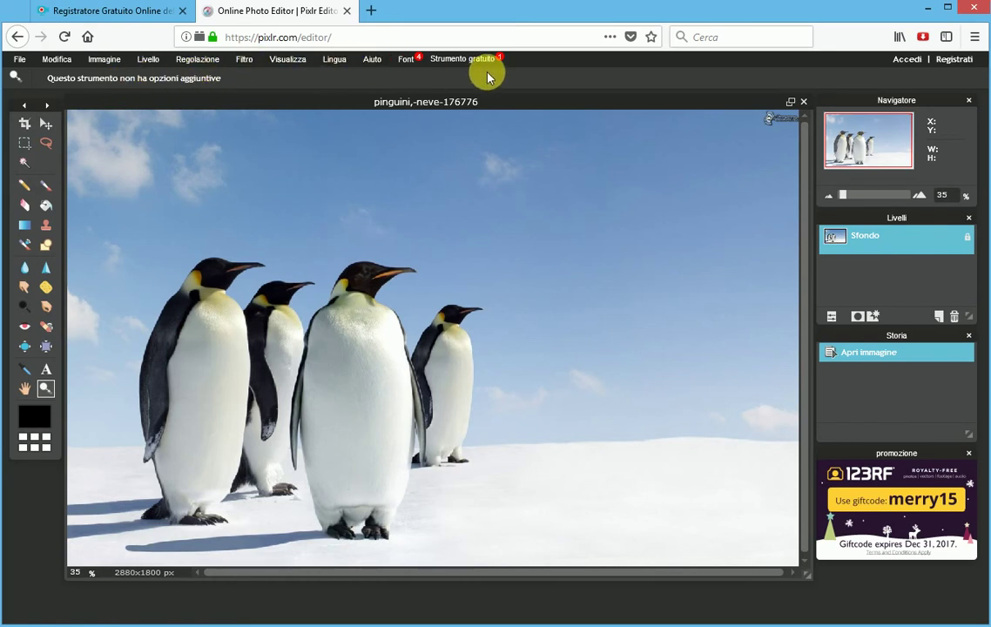
pyautogui.click(243, 66)
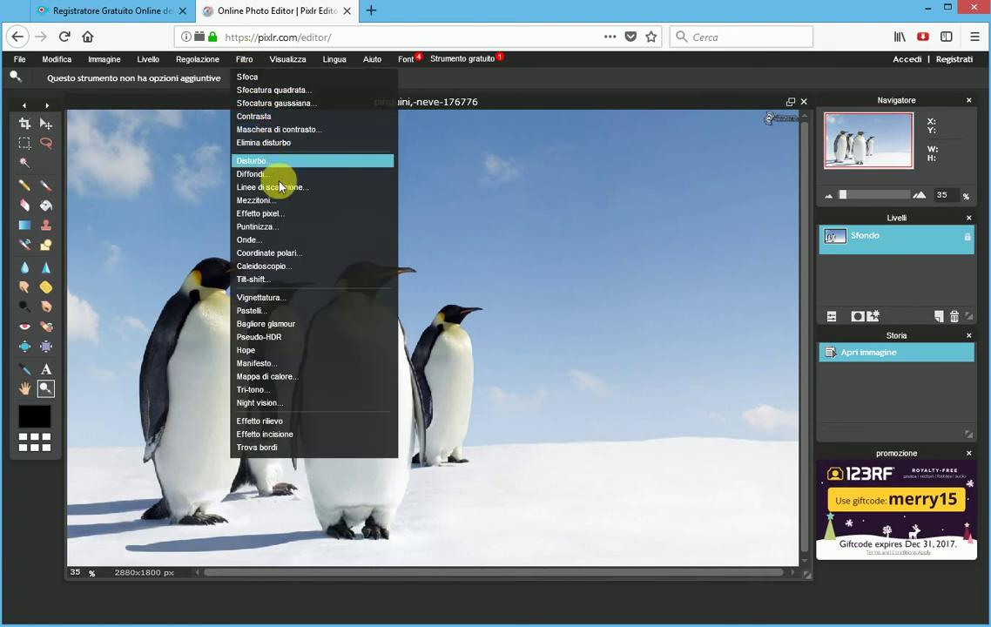
pyautogui.click(584, 81)
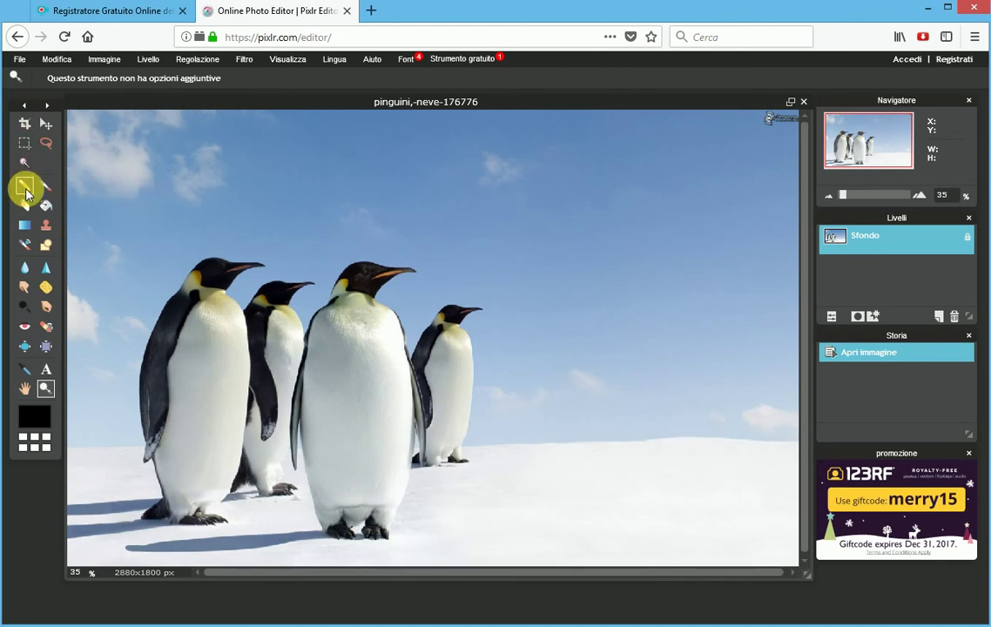